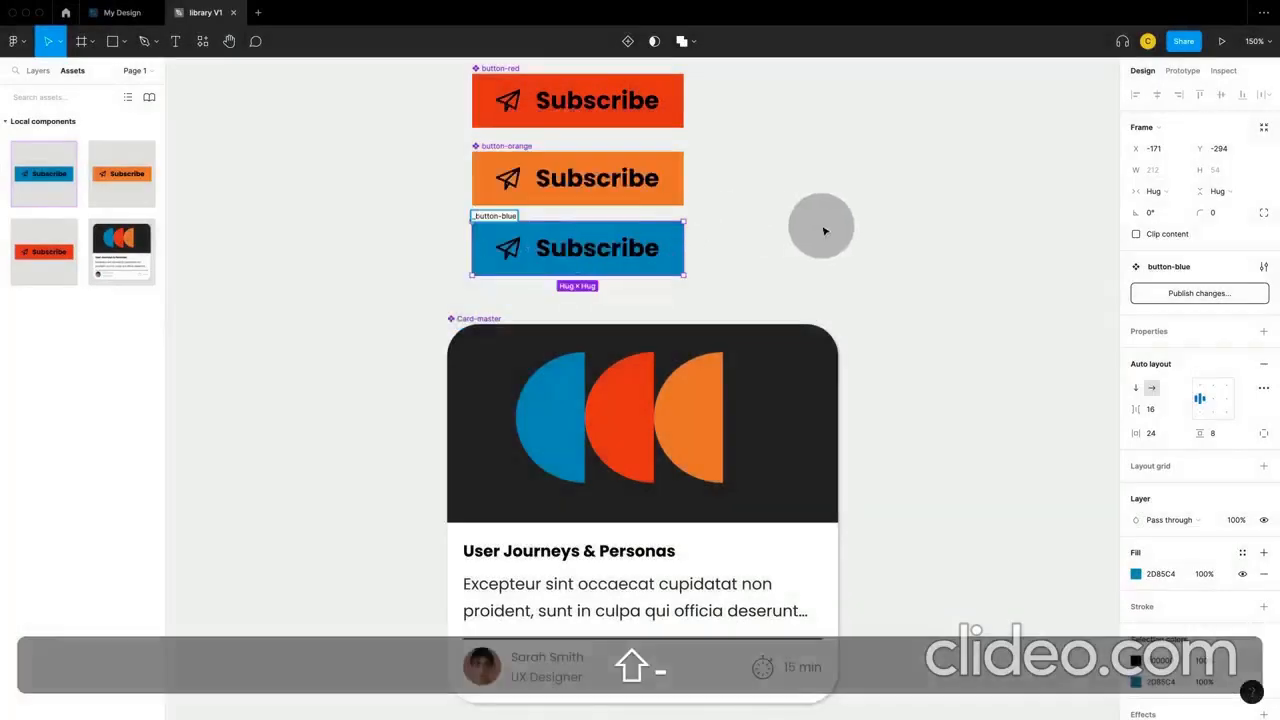
- Open the publish review for the library V1 file to examine its pending component changes
left_click(824, 228)
left_click(148, 98)
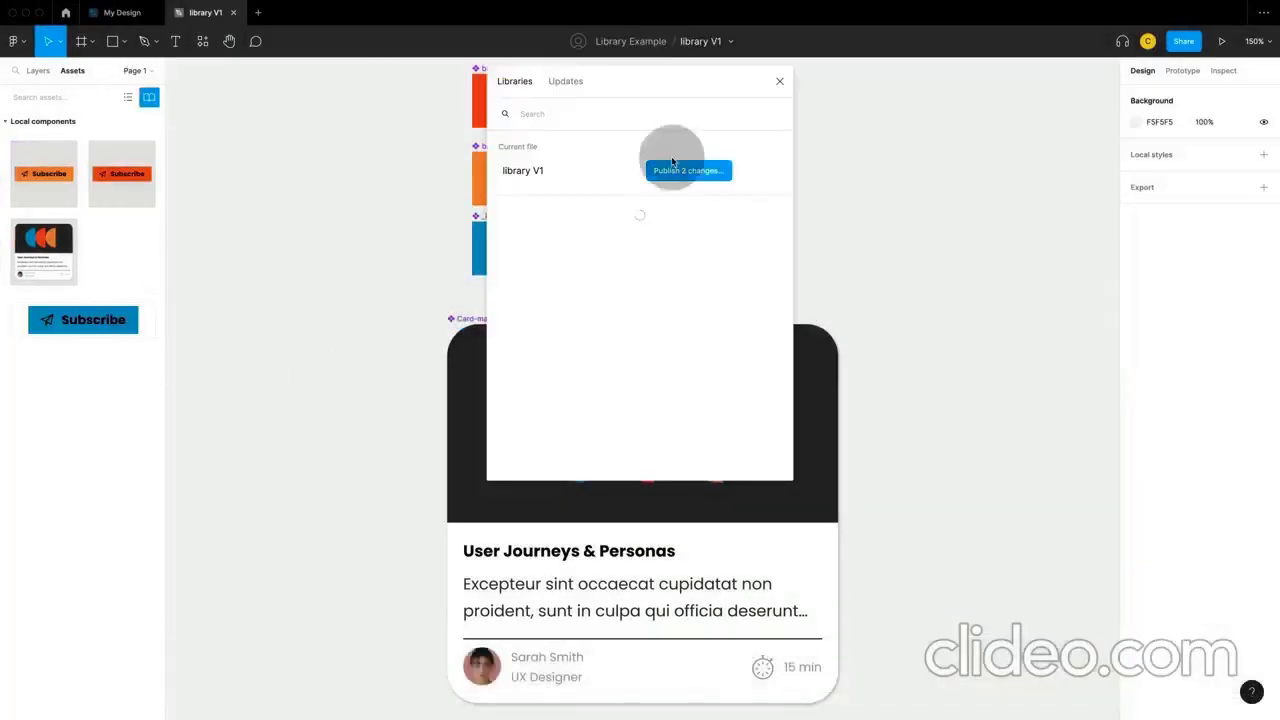
left_click(688, 170)
left_click(497, 295)
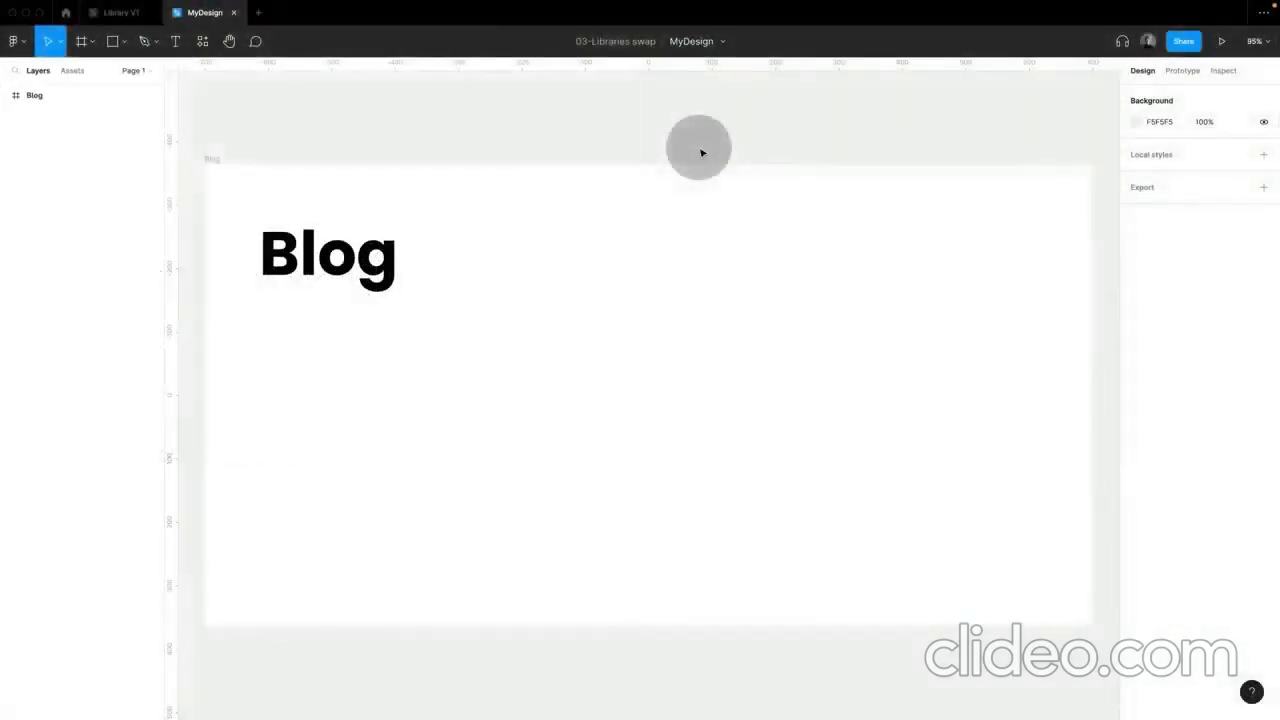
- Enable the Library V1 component library in the MyDesign file
left_click(213, 159)
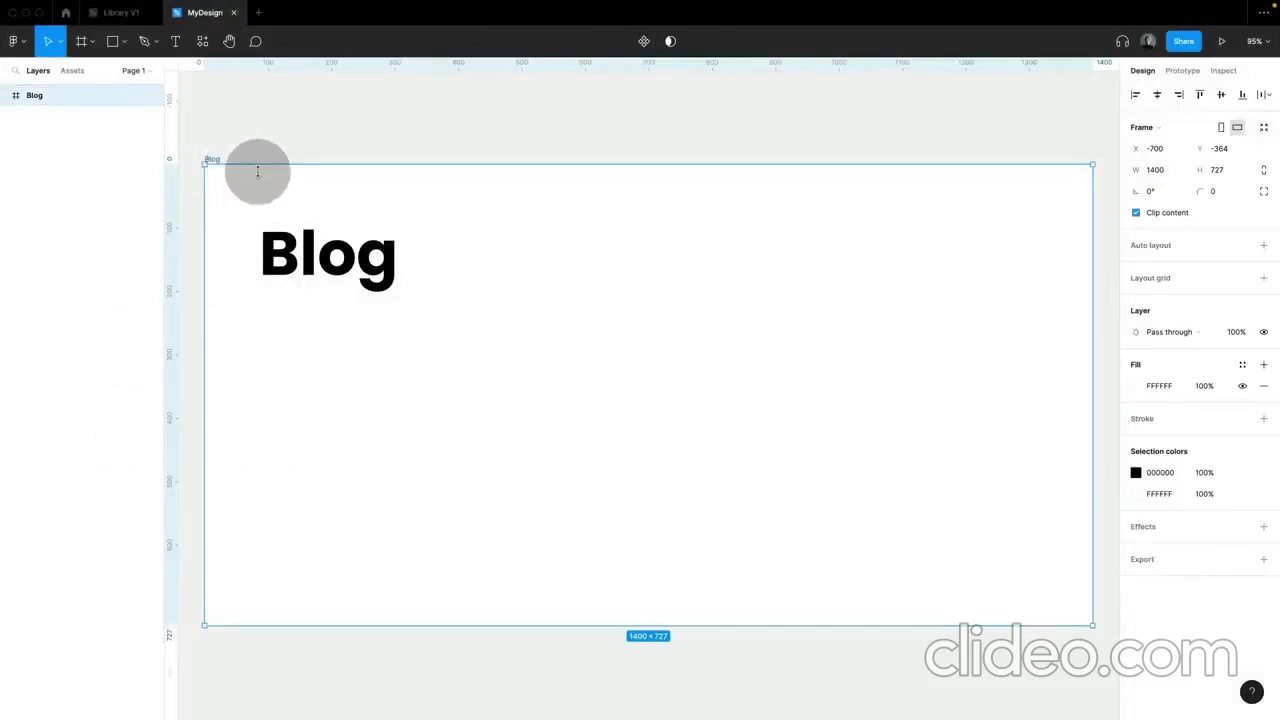
left_click(345, 268)
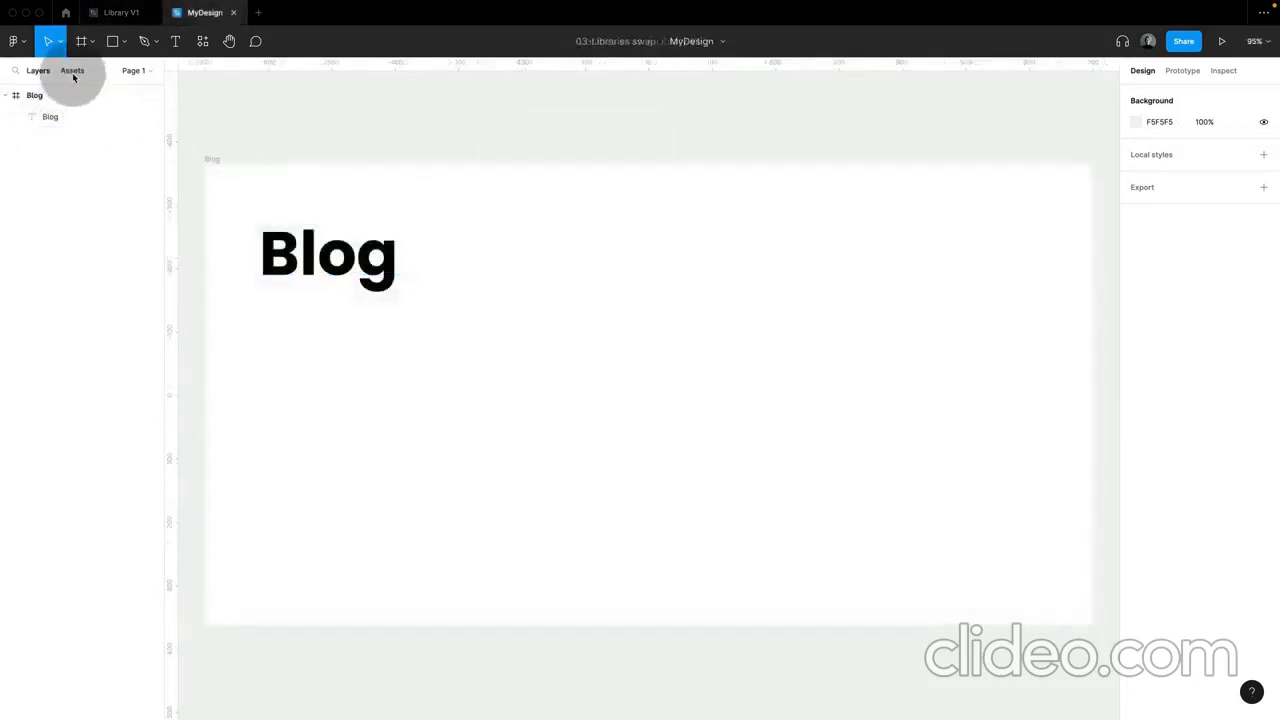
left_click(73, 74)
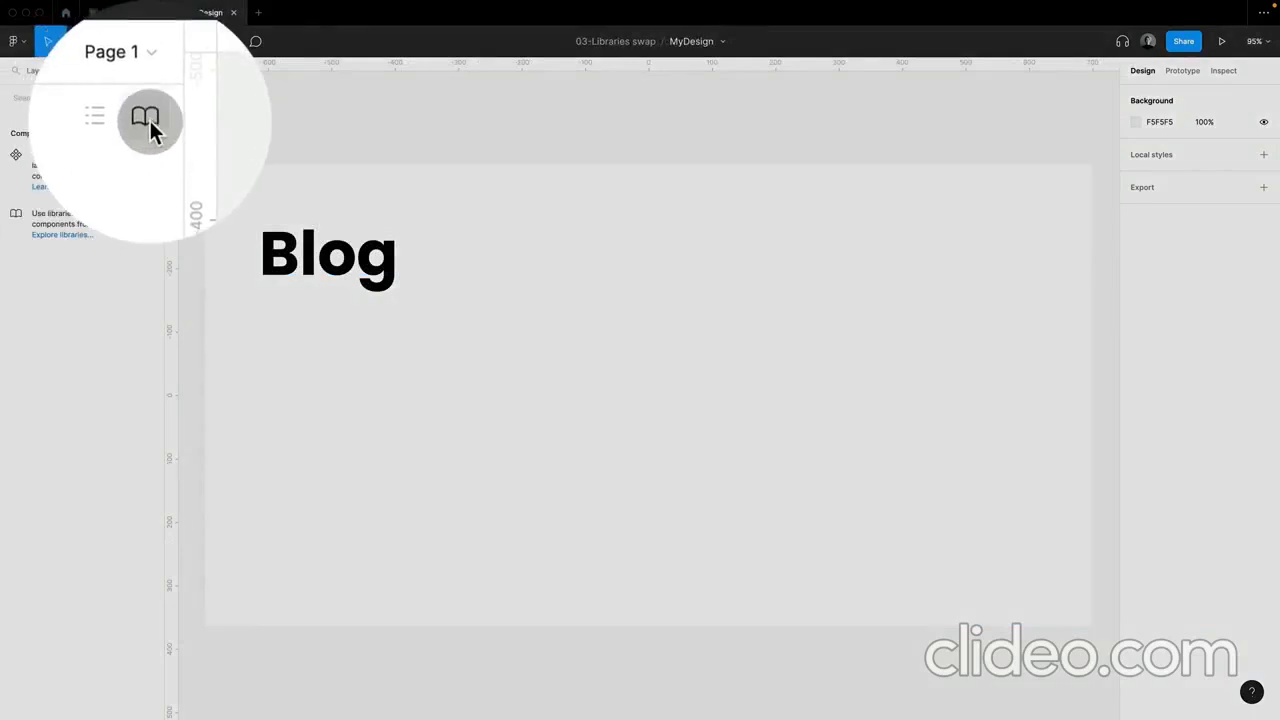
left_click(147, 97)
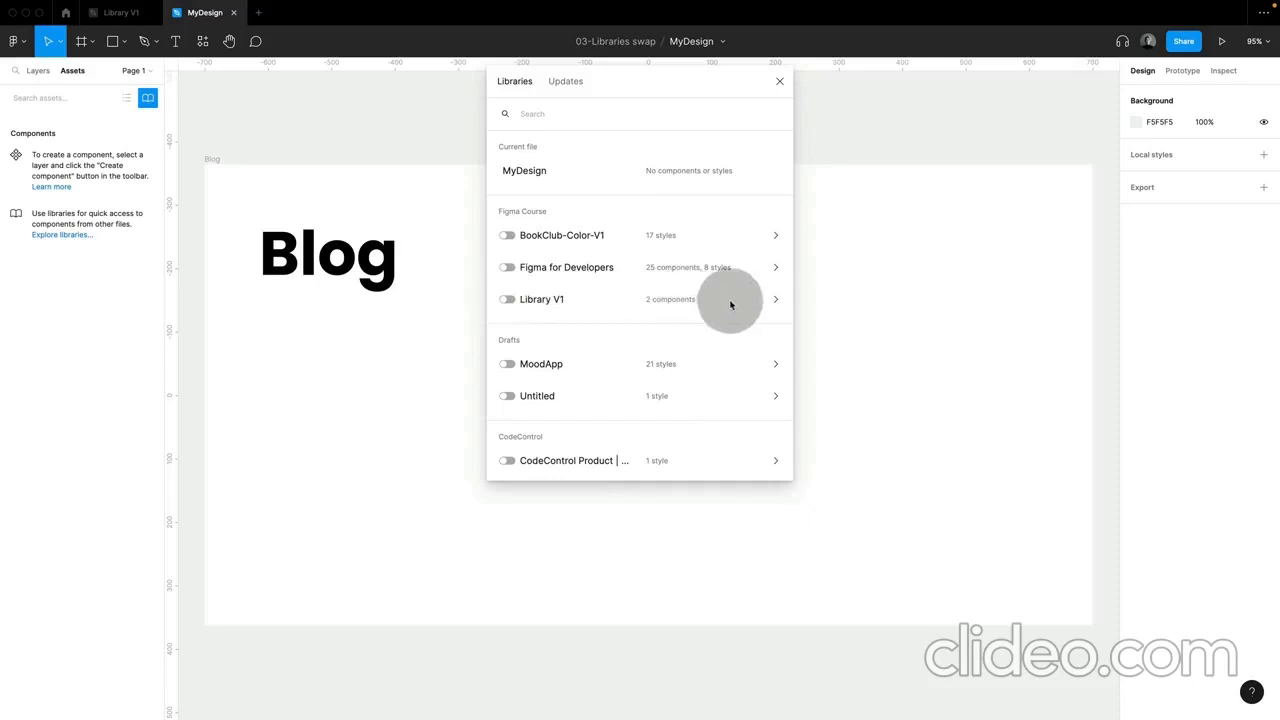
left_click(776, 302)
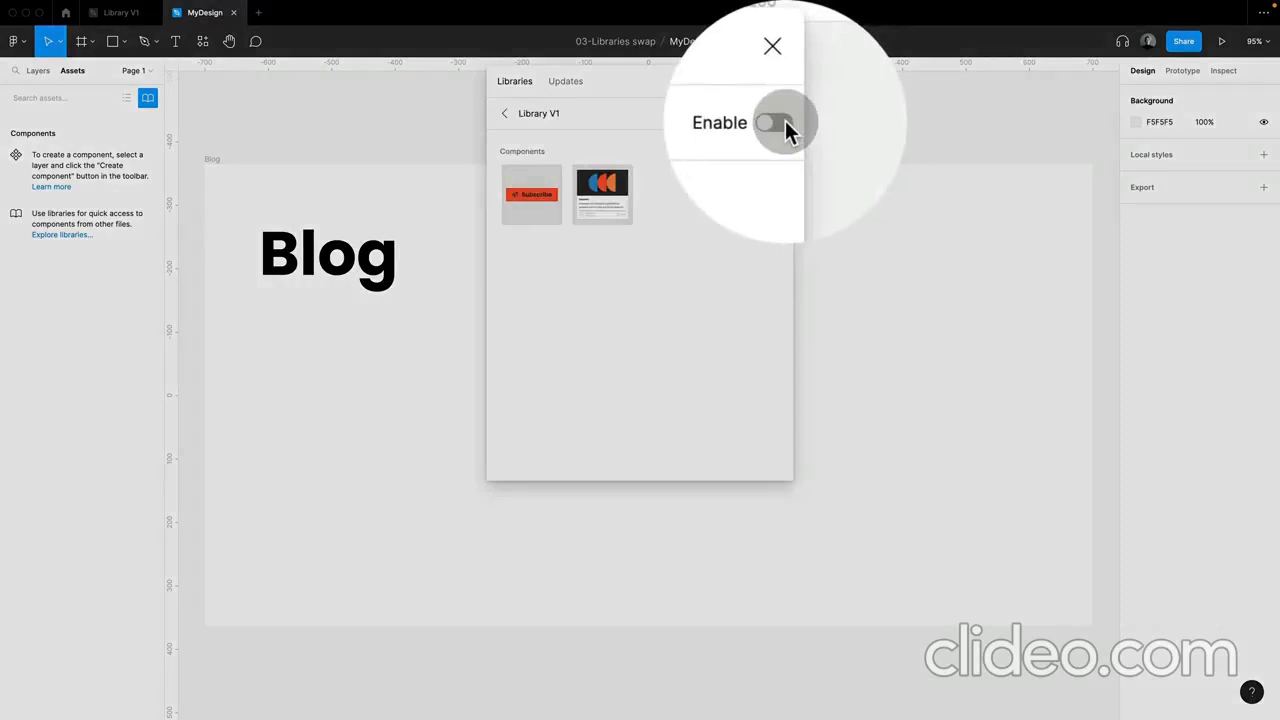
left_click(782, 115)
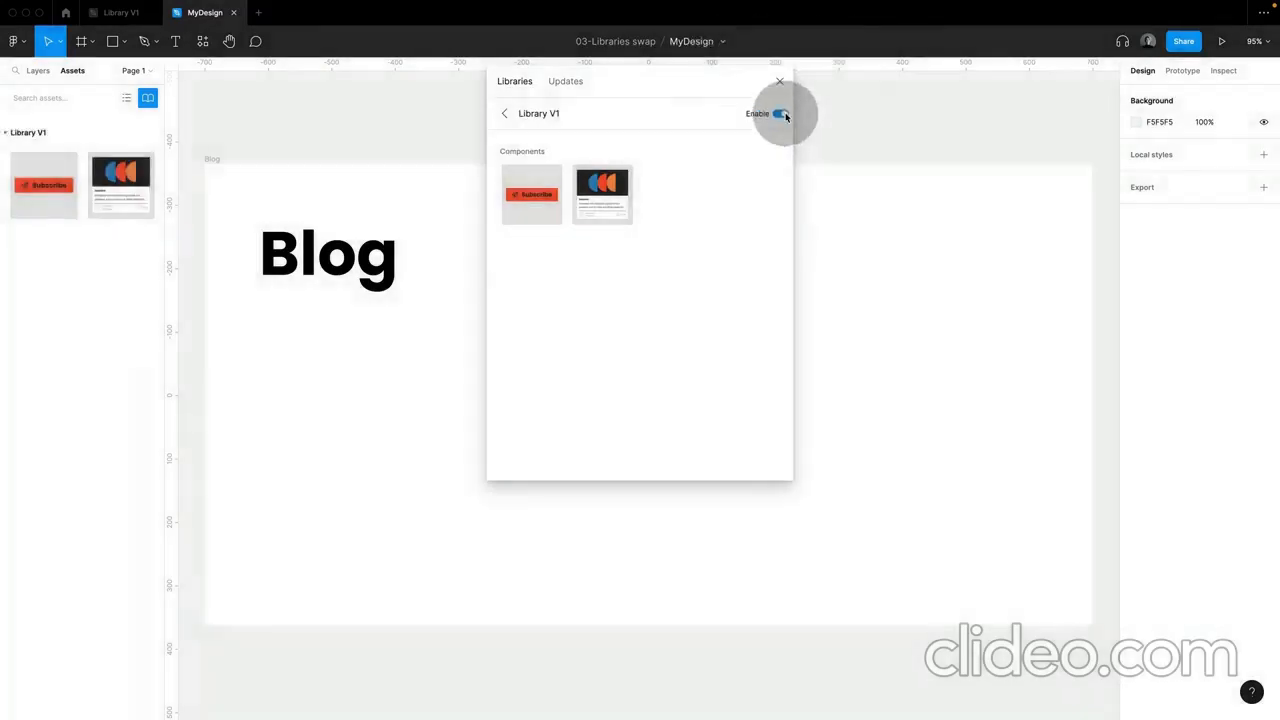
left_click(780, 81)
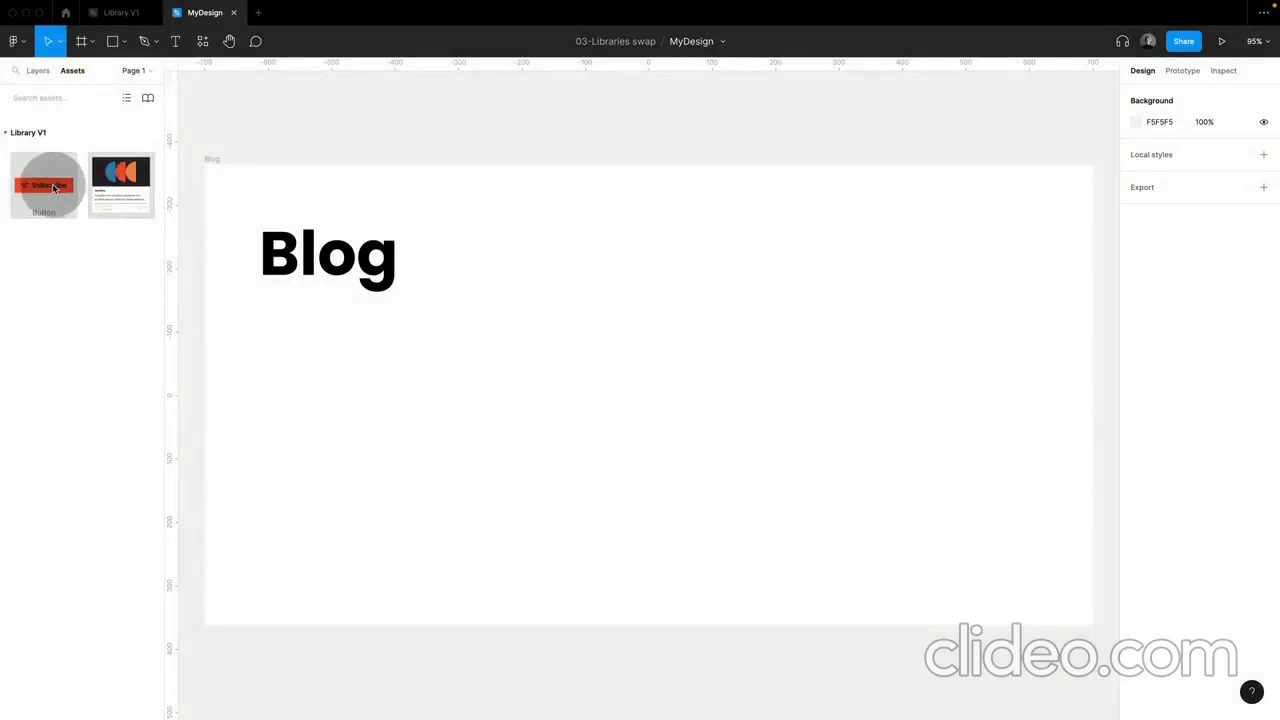
- Place the library's Subscribe button beside the Blog heading and three Card-master instances in a row below it
left_click_drag(43, 186, 986, 242)
left_click_drag(121, 208, 362, 452)
left_click_drag(406, 390, 704, 370)
left_click_drag(704, 370, 960, 354)
- Select the three cards in the Blog frame and space them evenly in their row
left_click(638, 374, "shift")
left_click(480, 374, "shift")
left_click(1268, 95)
left_click(1214, 122)
left_click(917, 112)
- Place img1.jpg, img2.jpg and img3.jpg from the myImges folder into the image areas of the three cards
key("super+shift+k")
left_click(460, 306, "shift")
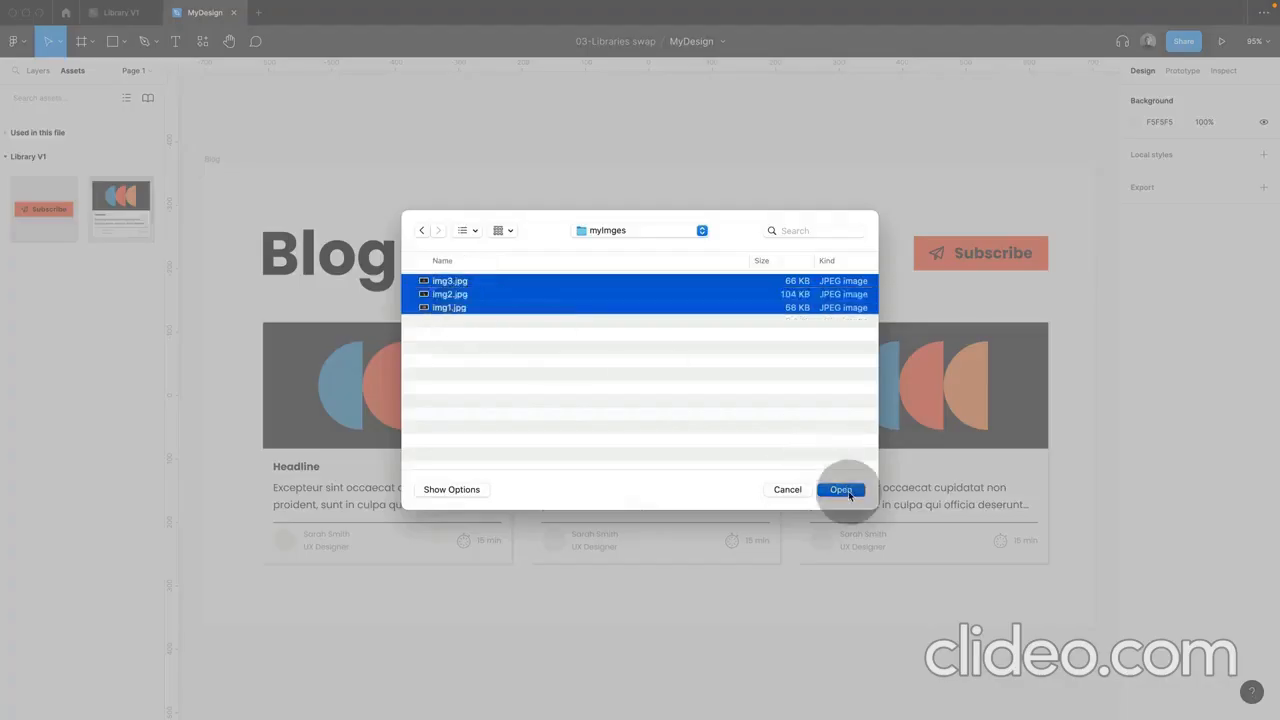
left_click(843, 489)
left_click(655, 385)
left_click(867, 383)
- Change the three card headlines to "Summer Workshop", "UX for Beginners" and "Typography Master Class"
double_click(305, 466)
type("Sum")
double_click(558, 466)
type("Ux")
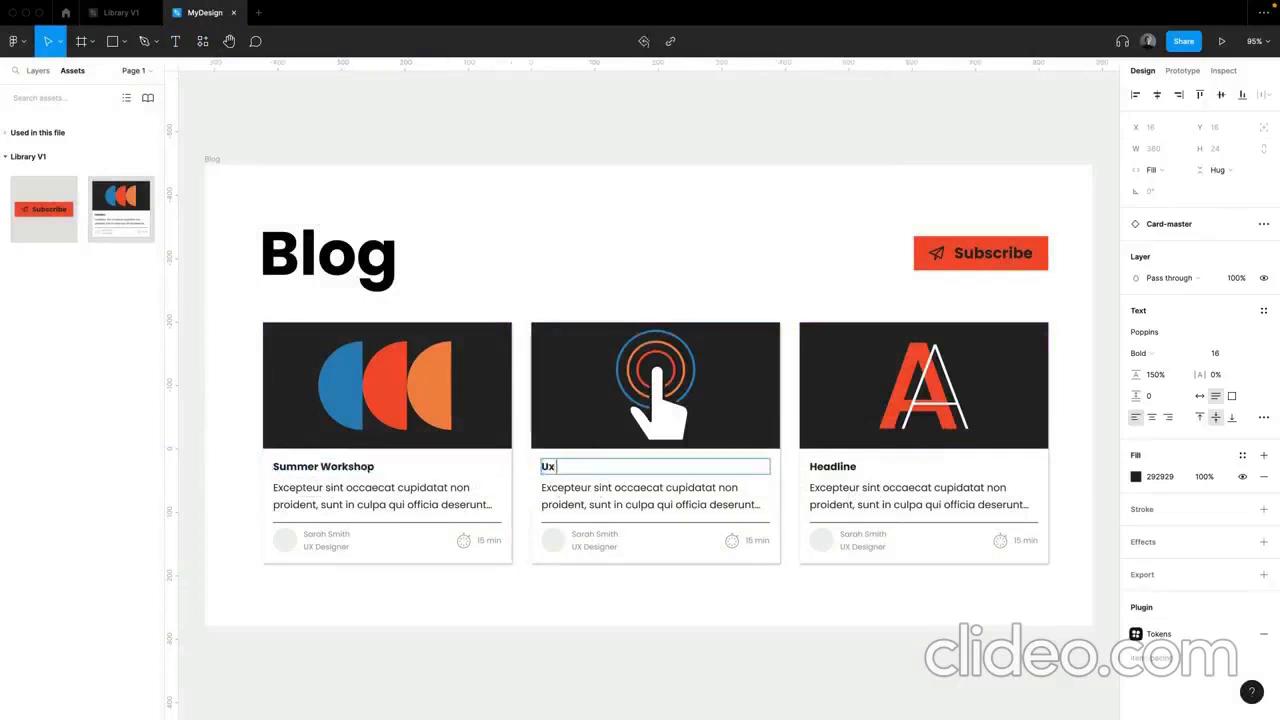
type(" for Beginners")
double_click(868, 468)
type("Typp")
type("graphy Master Class")
- Change the Subscribe button's label to "Subscribe now"
left_click(991, 250)
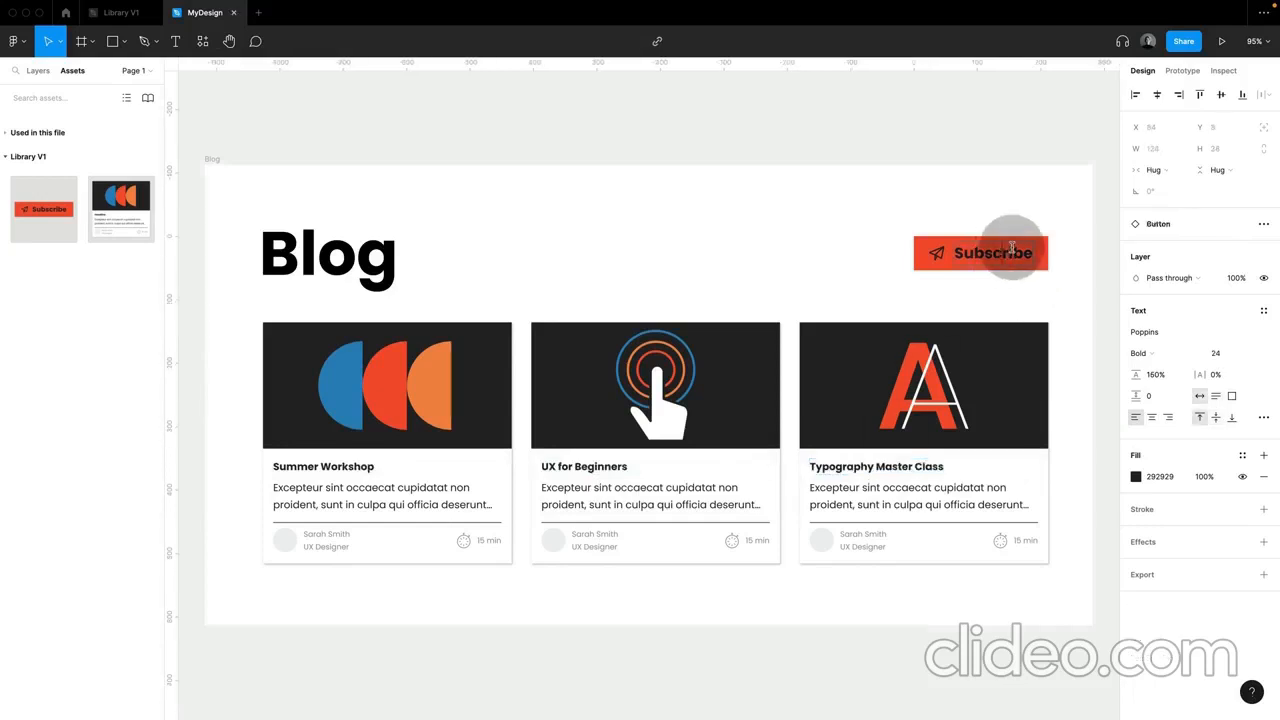
type("now")
key("Escape")
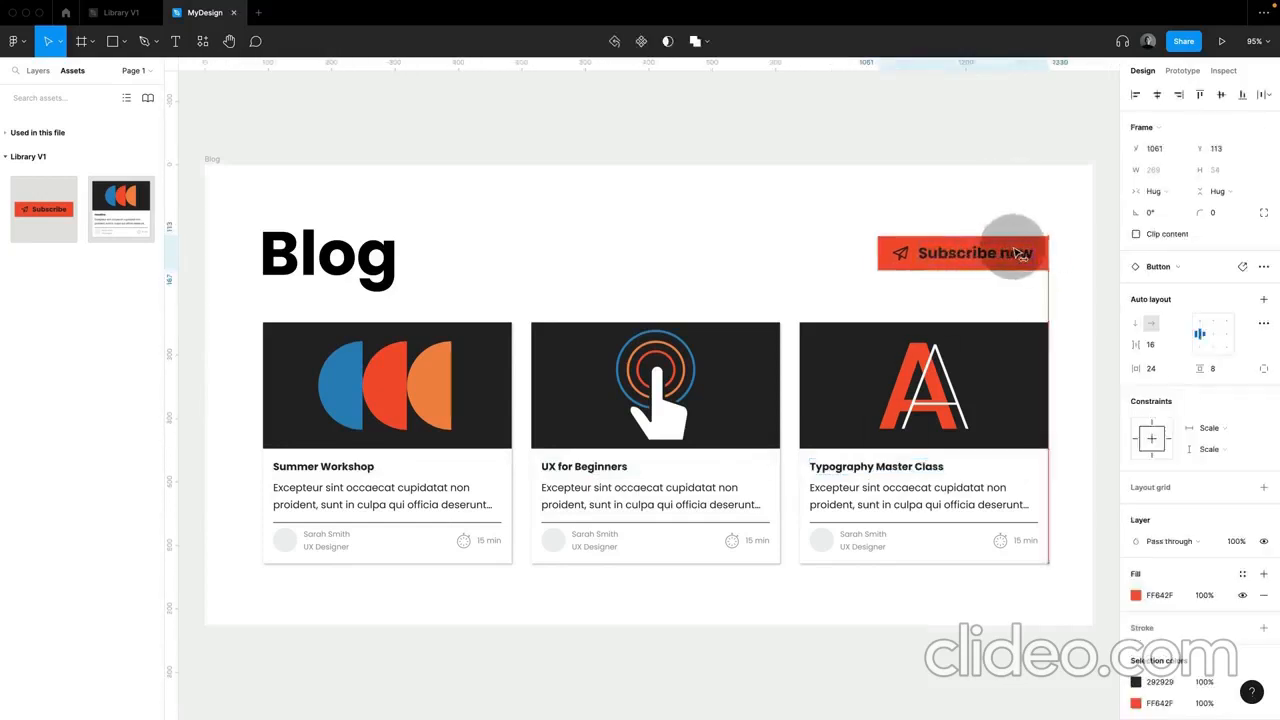
left_click(962, 151)
- Run the Unsplash plugin and load its portrait photos
left_click(203, 41)
left_click(268, 70)
type("unsp")
left_click(374, 164)
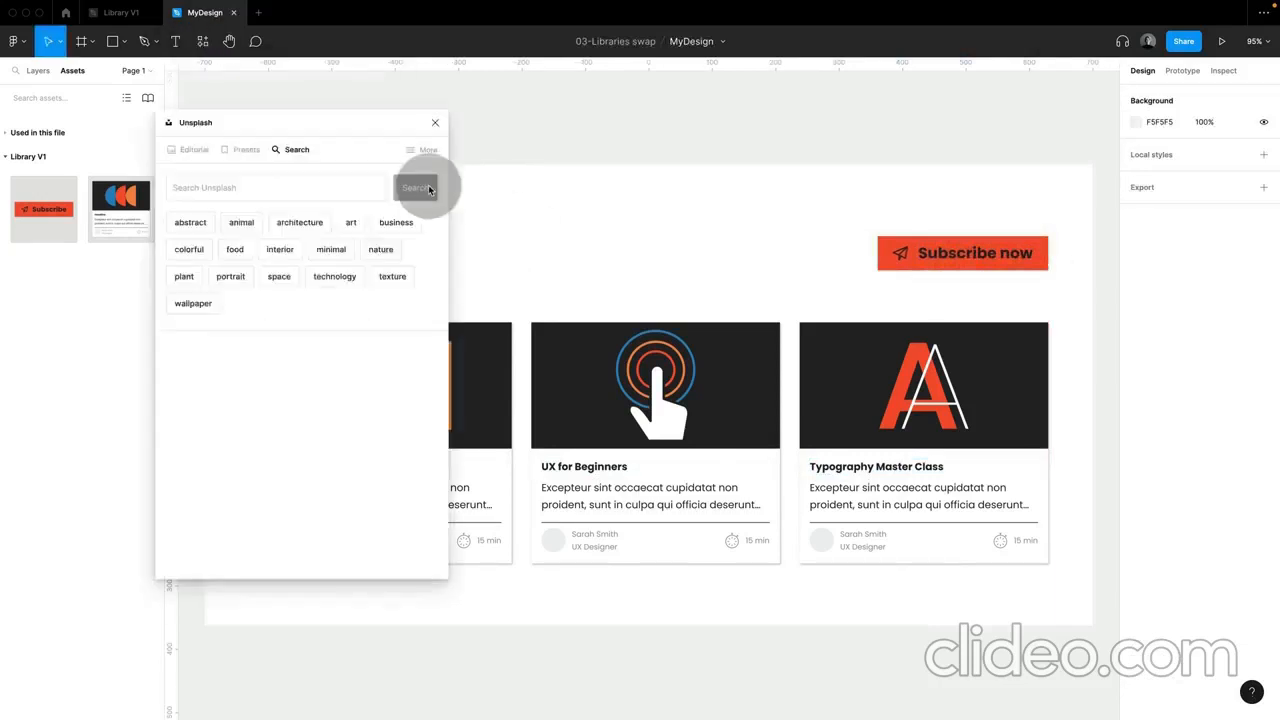
left_click(230, 276)
- Fill the author avatar circle on each of the three cards with a different Unsplash portrait and close the plugin
left_click(553, 540)
left_click(820, 540)
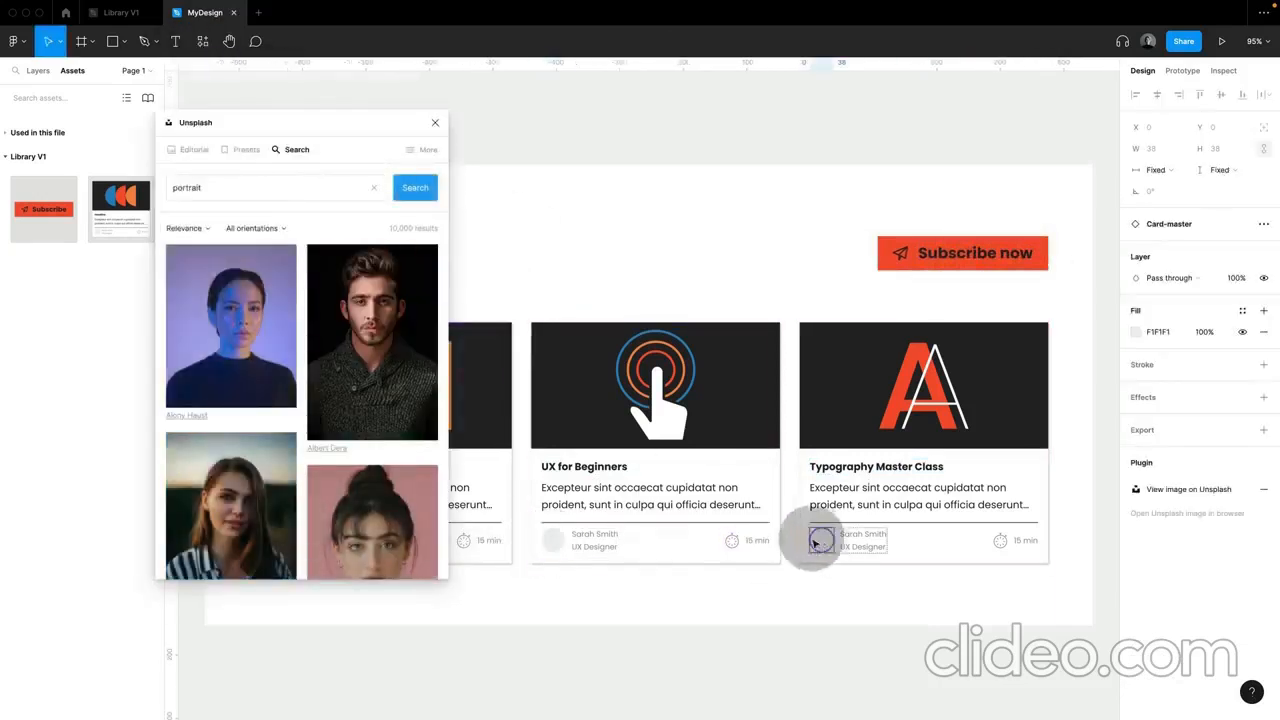
scroll(349, 440, "down", 5)
left_click(349, 440)
left_click(553, 540, "super")
left_click(214, 409)
scroll(526, 497, "left", 3)
left_click(492, 540, "super")
left_click(371, 266)
left_click(572, 140)
left_click(435, 122)
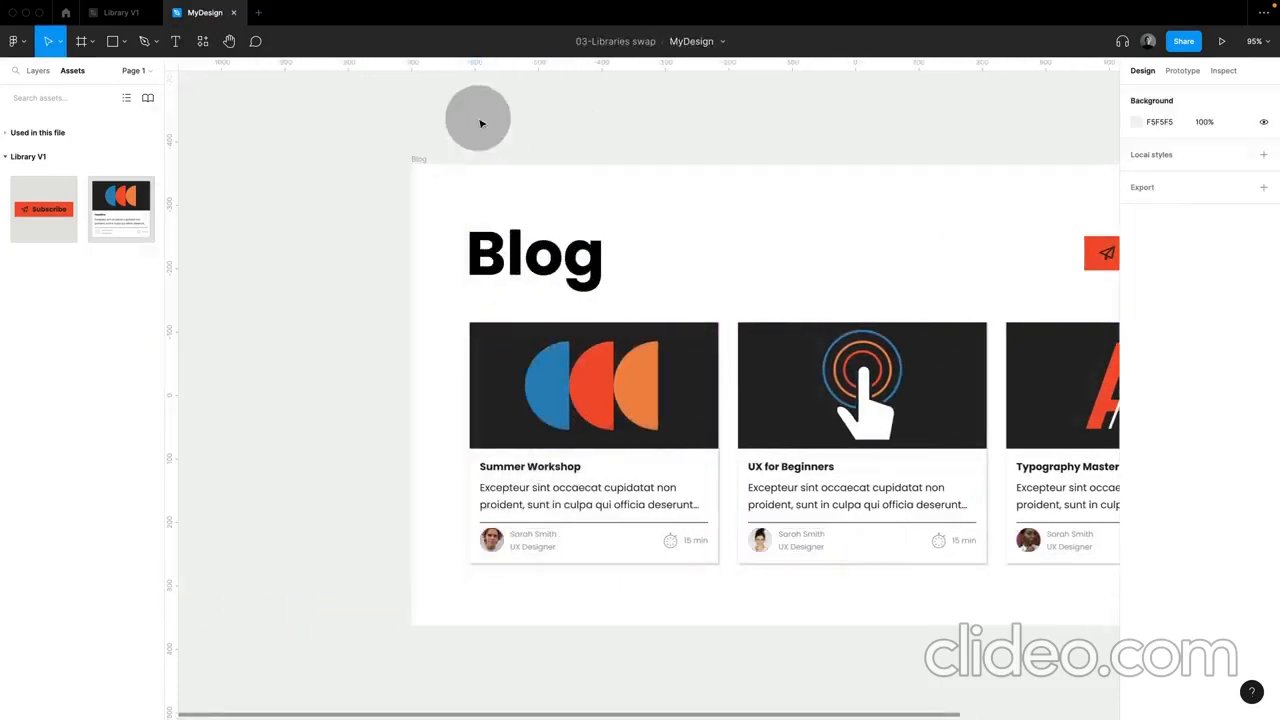
- Go from the UX for Beginners card instance to its Card-master main component in the library file
key("shift+2")
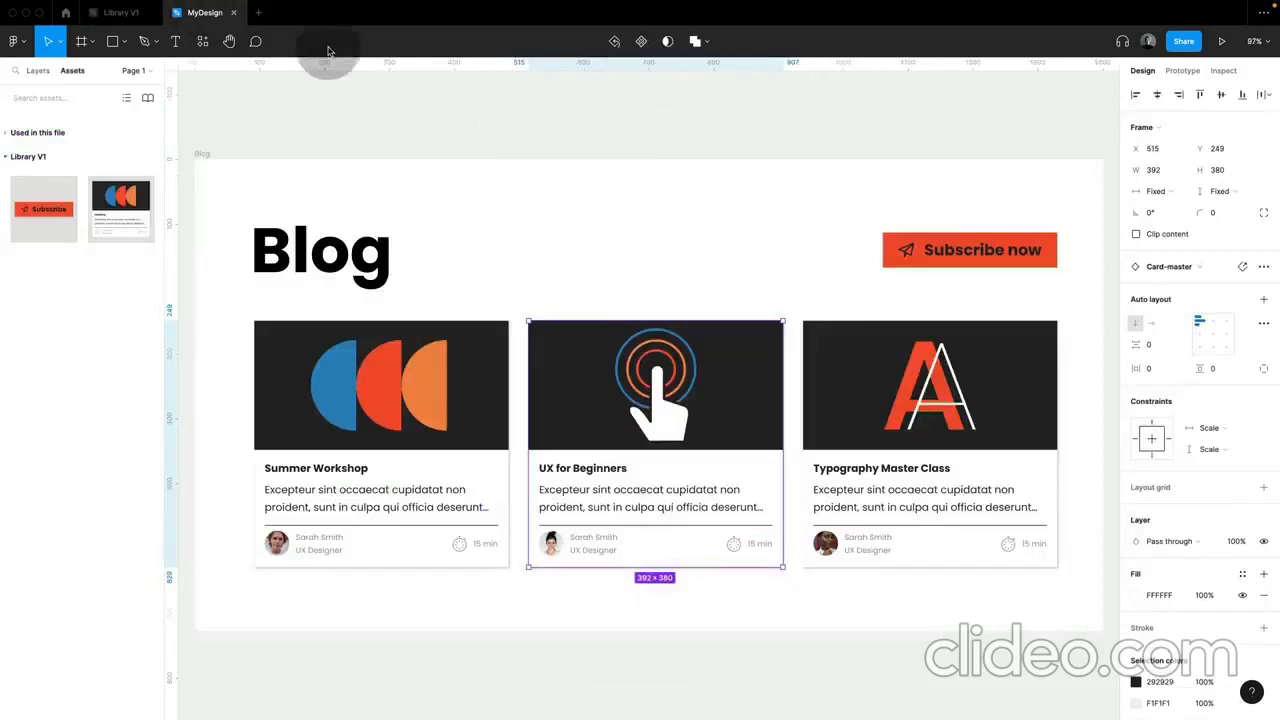
left_click(667, 176)
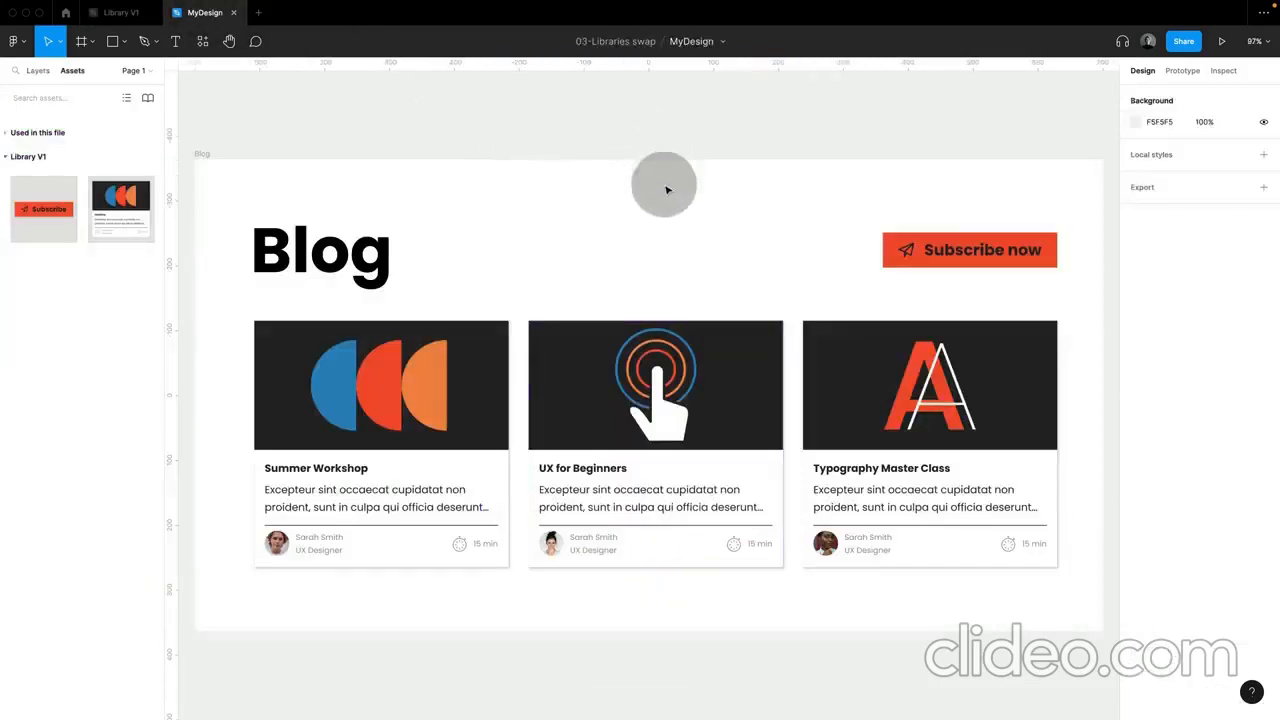
left_click(657, 382)
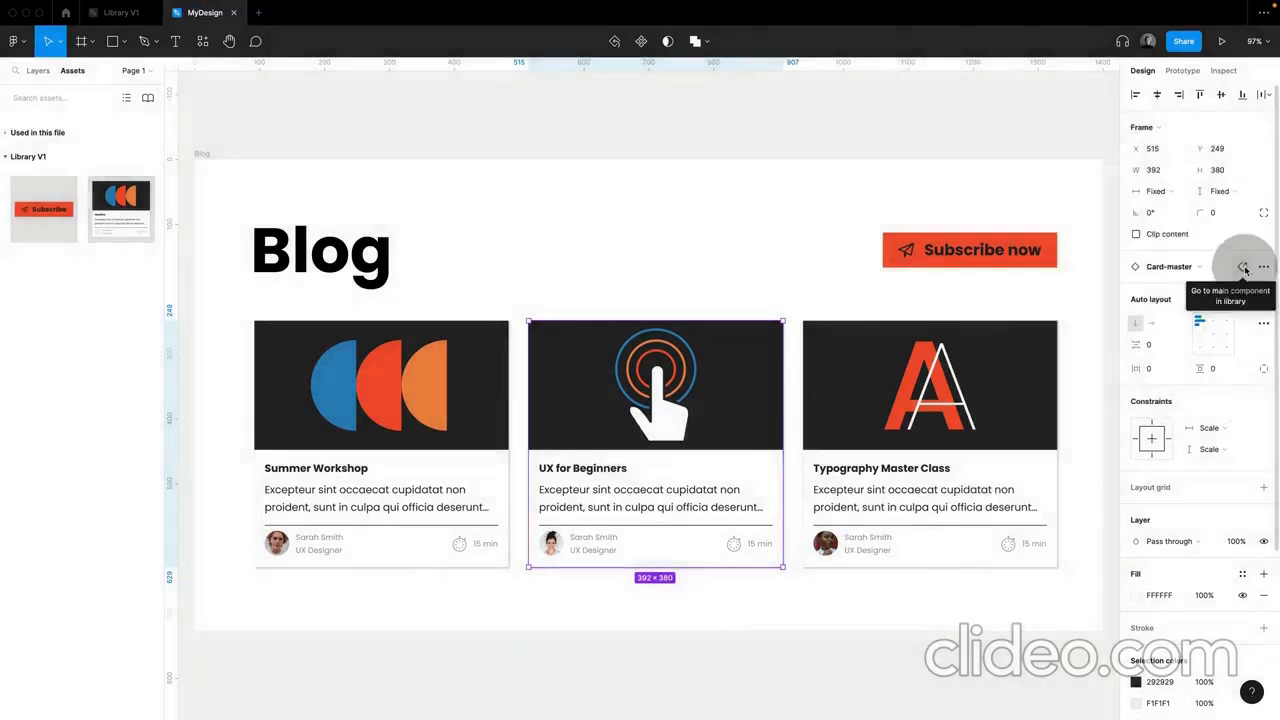
left_click(1237, 267)
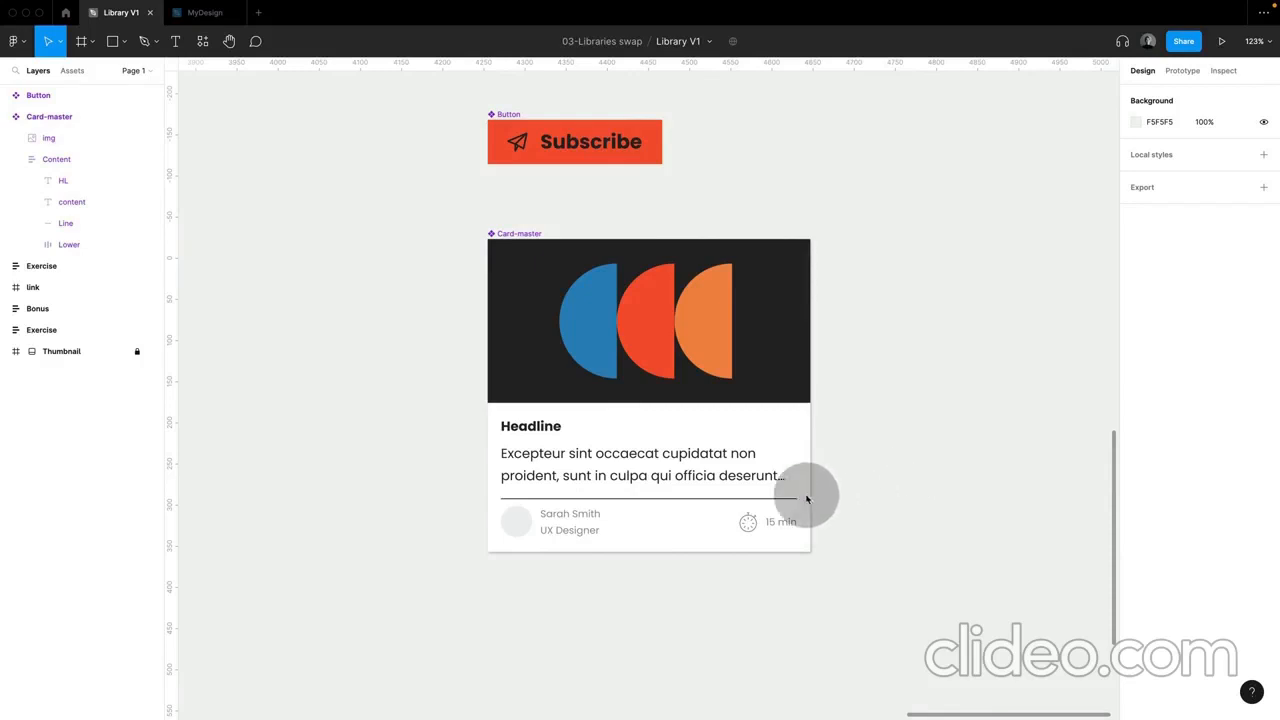
- Reorder the Card-master content so the author and duration row comes first, followed by the divider line, above the headline
double_click(591, 521)
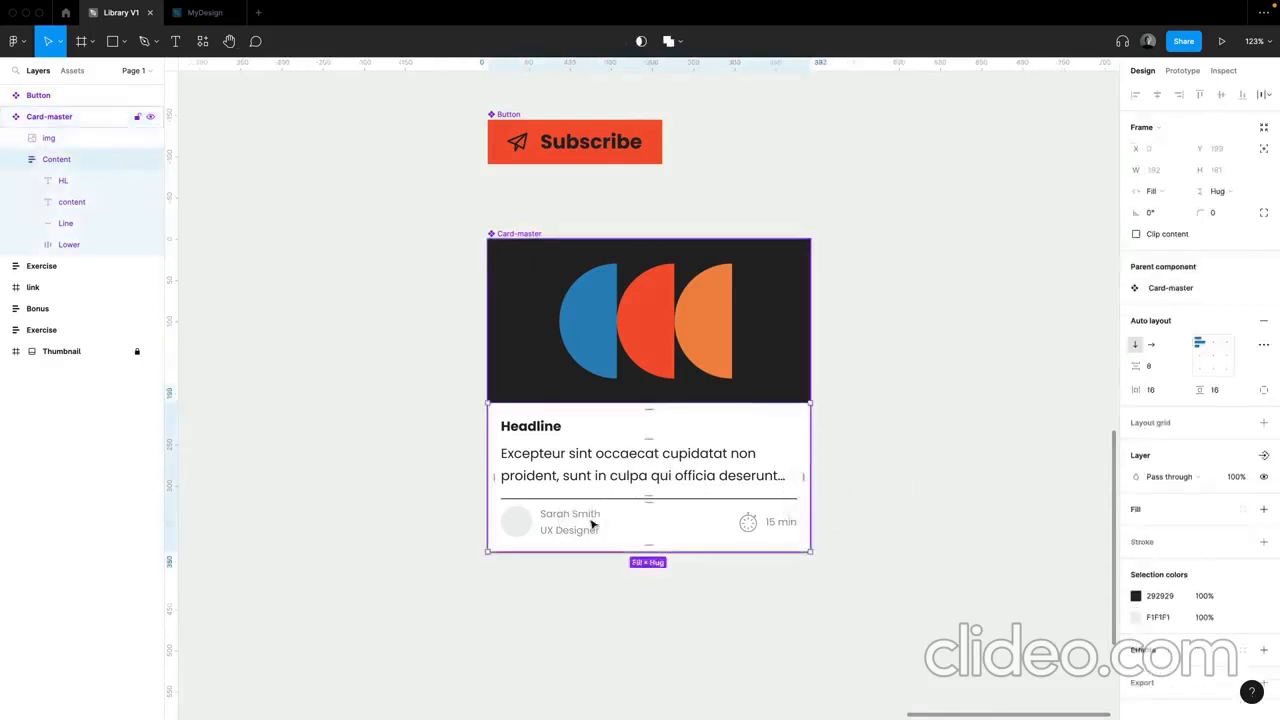
key("Up")
key("Up")
key("Up")
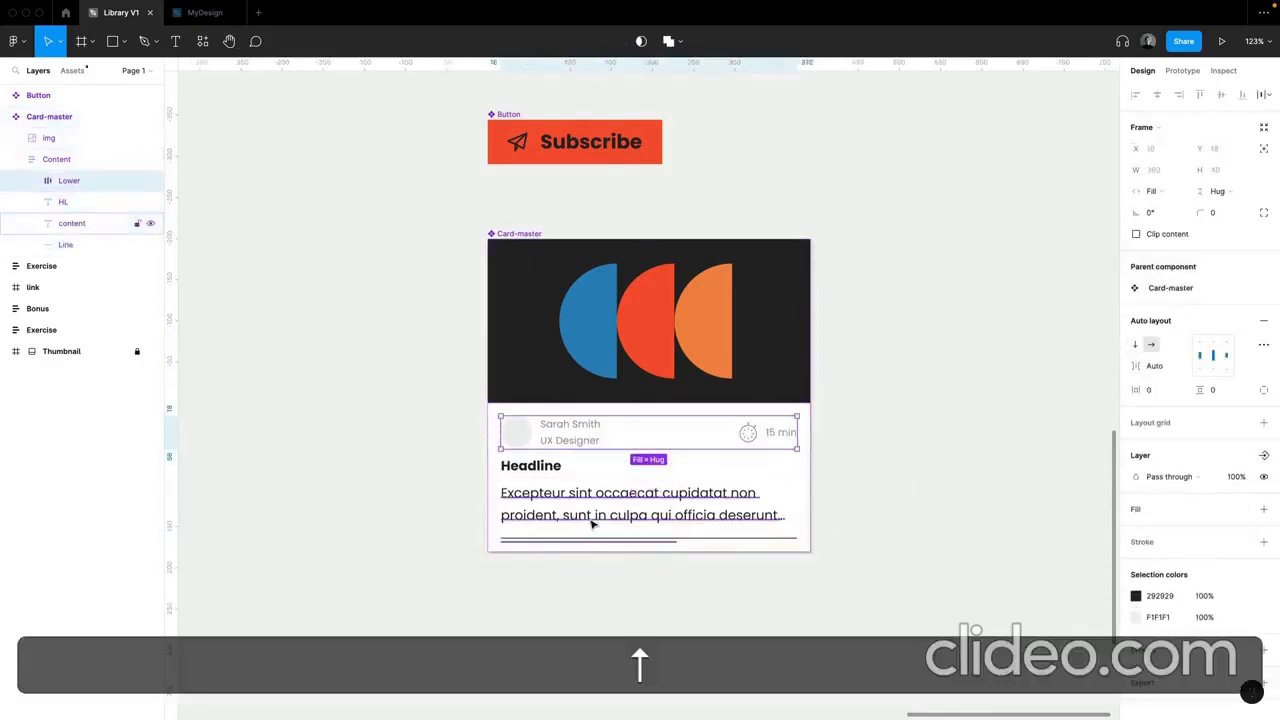
left_click(605, 540)
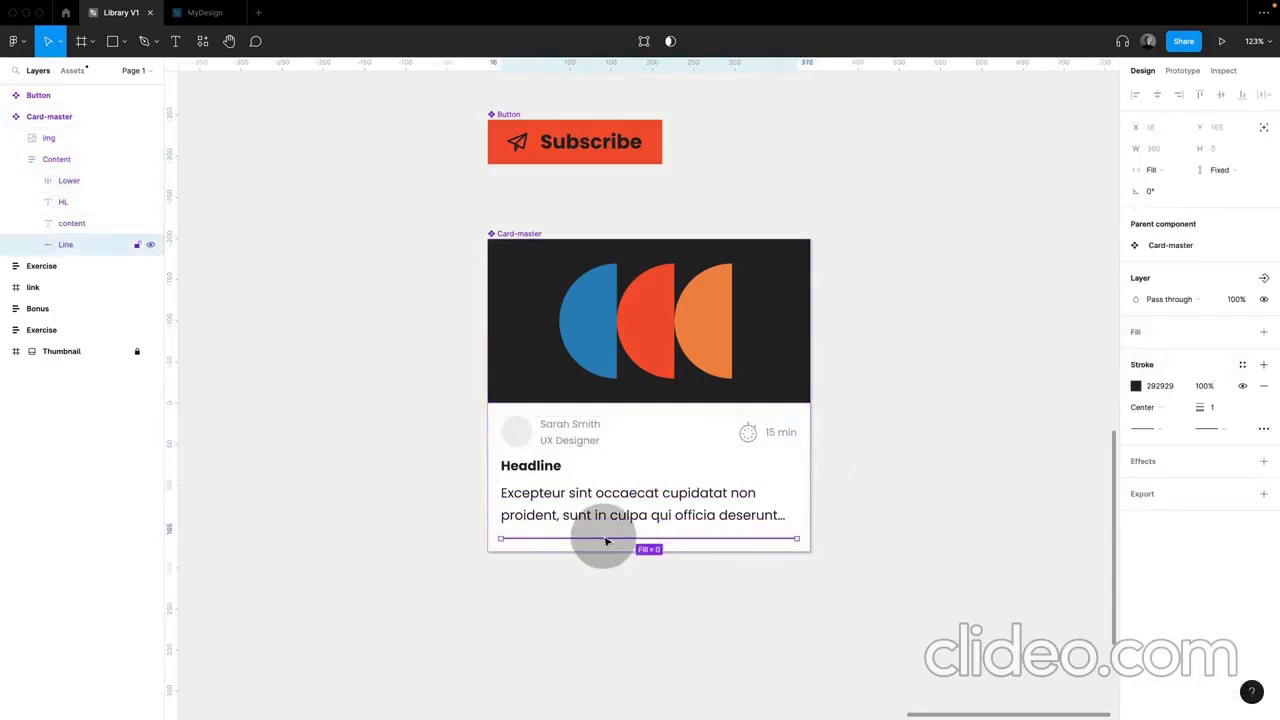
key("Up")
key("Up")
left_click(915, 528)
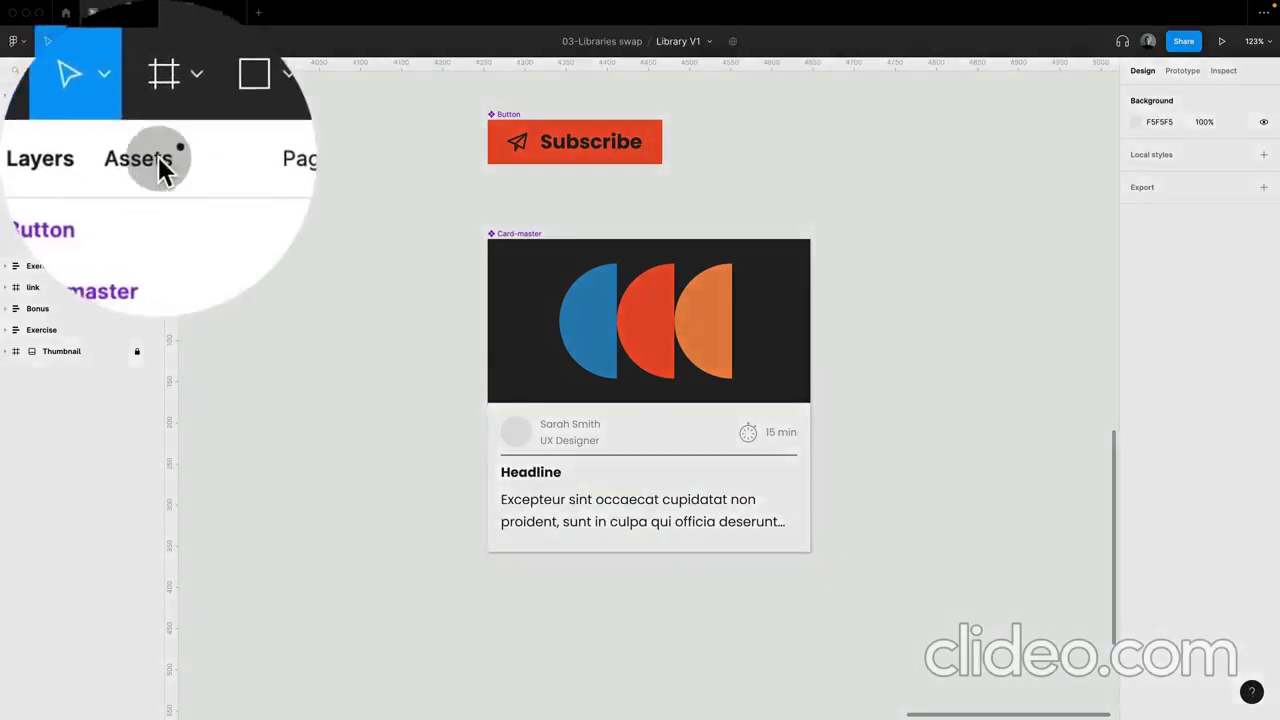
- Publish the modified Card-master to the library with the description "update card layout"
left_click(160, 165)
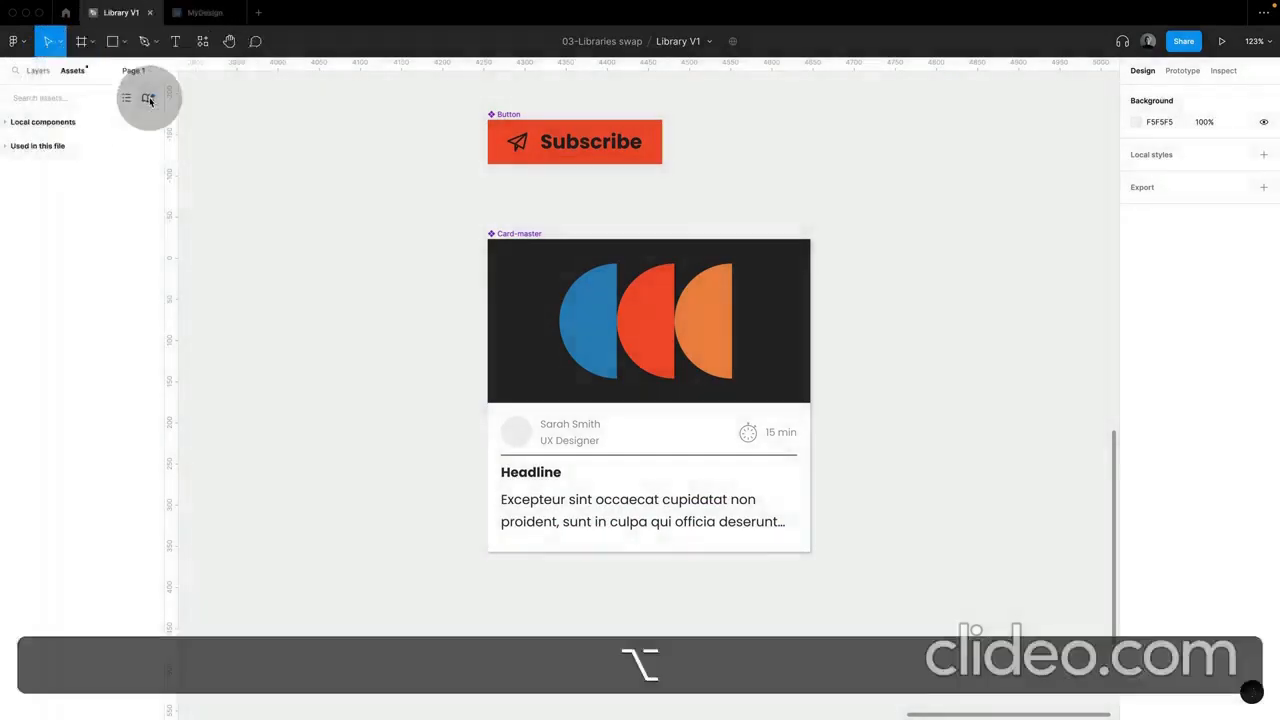
left_click(148, 98)
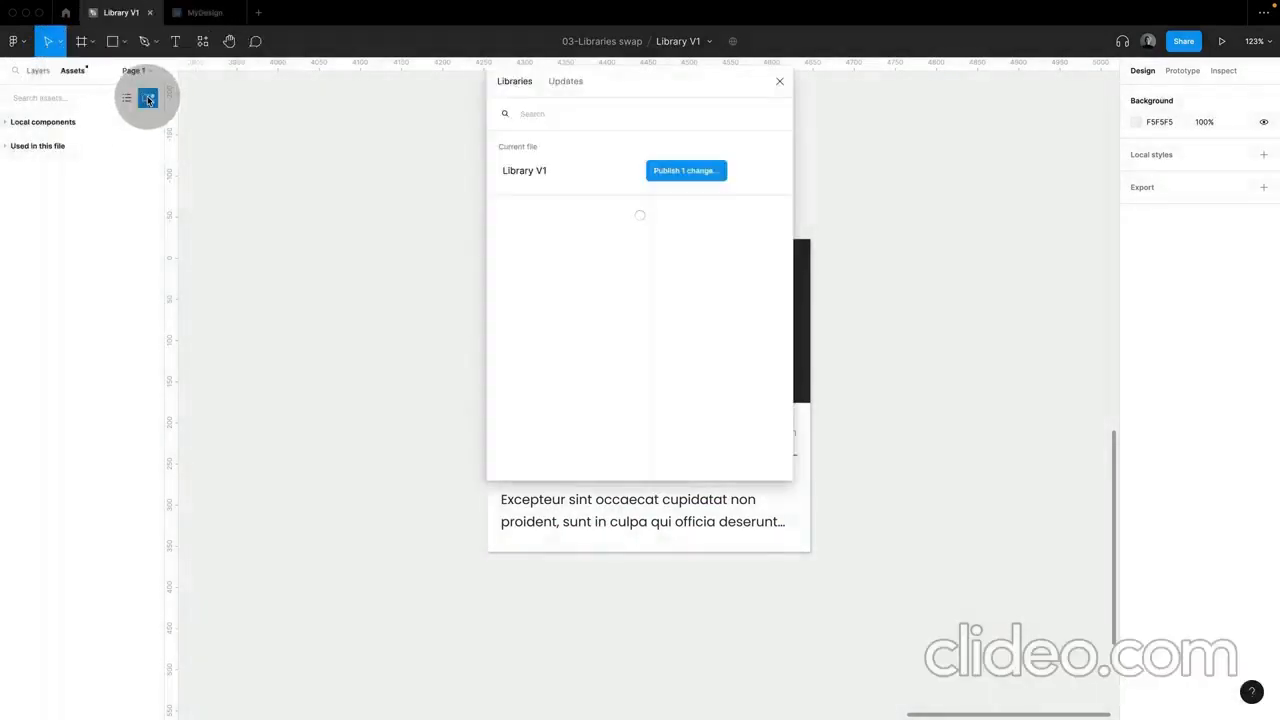
left_click(685, 172)
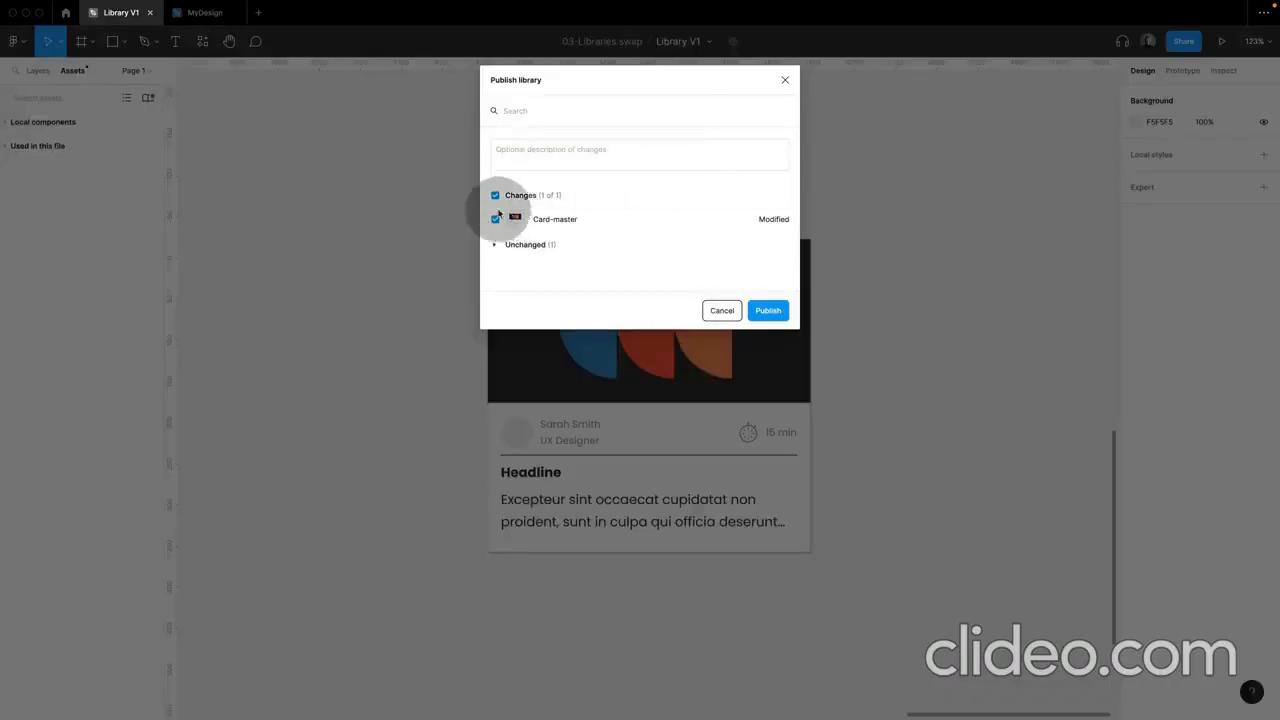
left_click(493, 244)
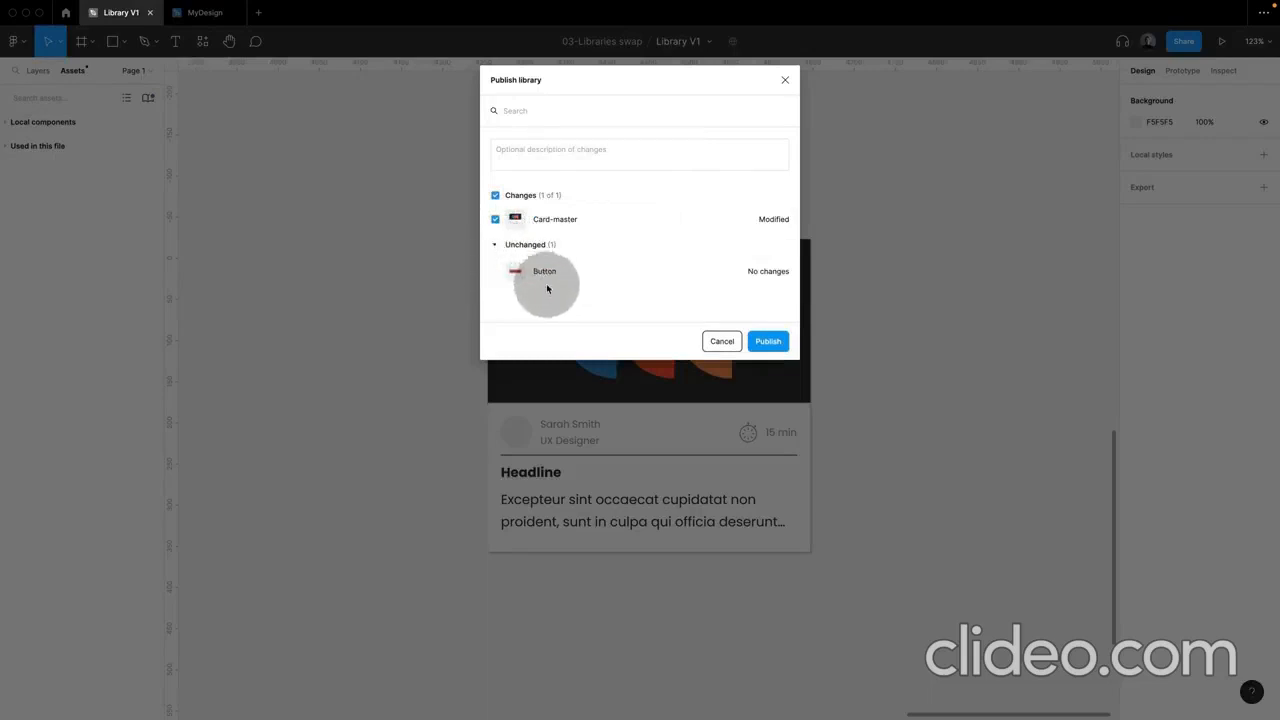
left_click(549, 149)
type("update card layout")
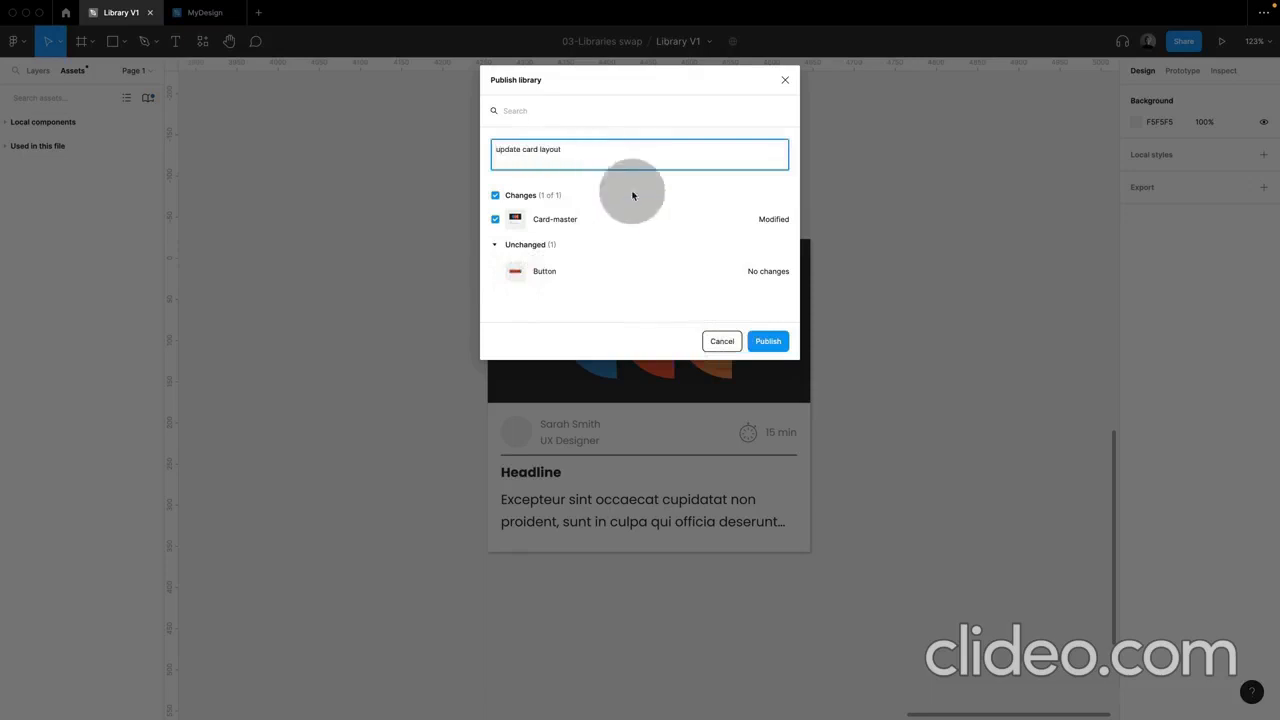
left_click(768, 342)
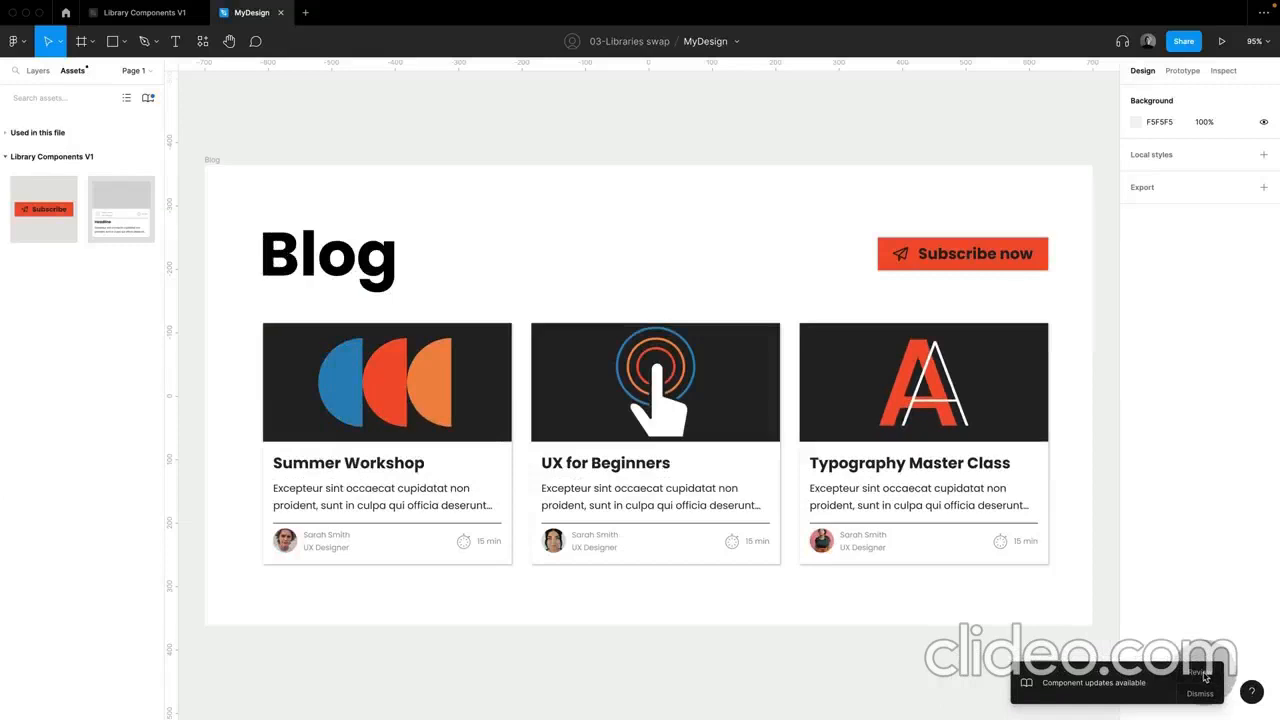
- Open the component update review for the Summer Workshop card instance in MyDesign
left_click(1203, 674)
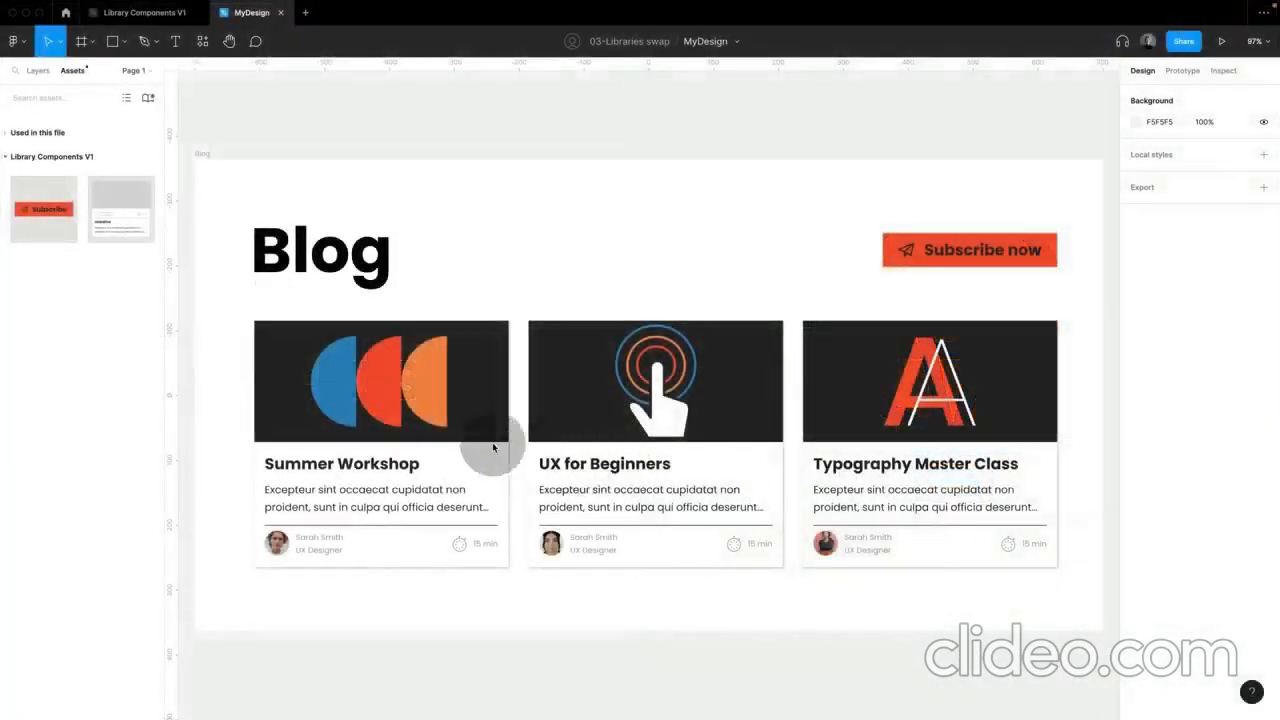
left_click(457, 384)
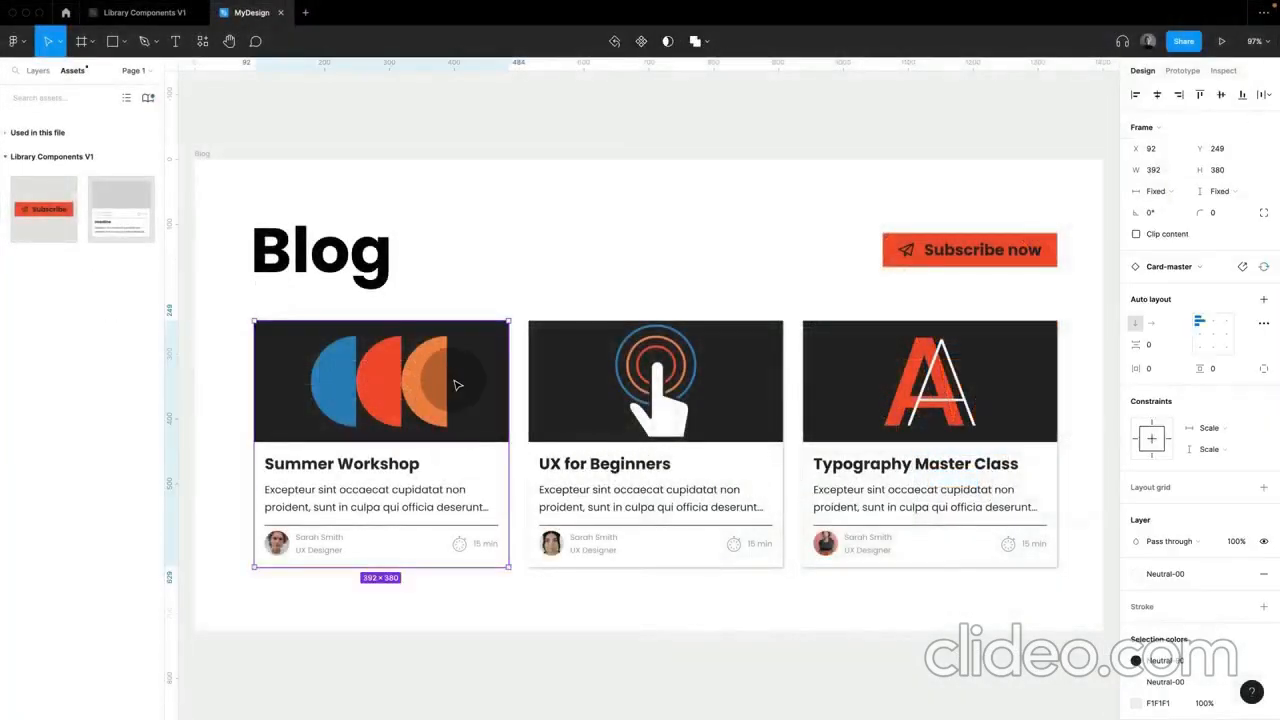
left_click(1263, 268)
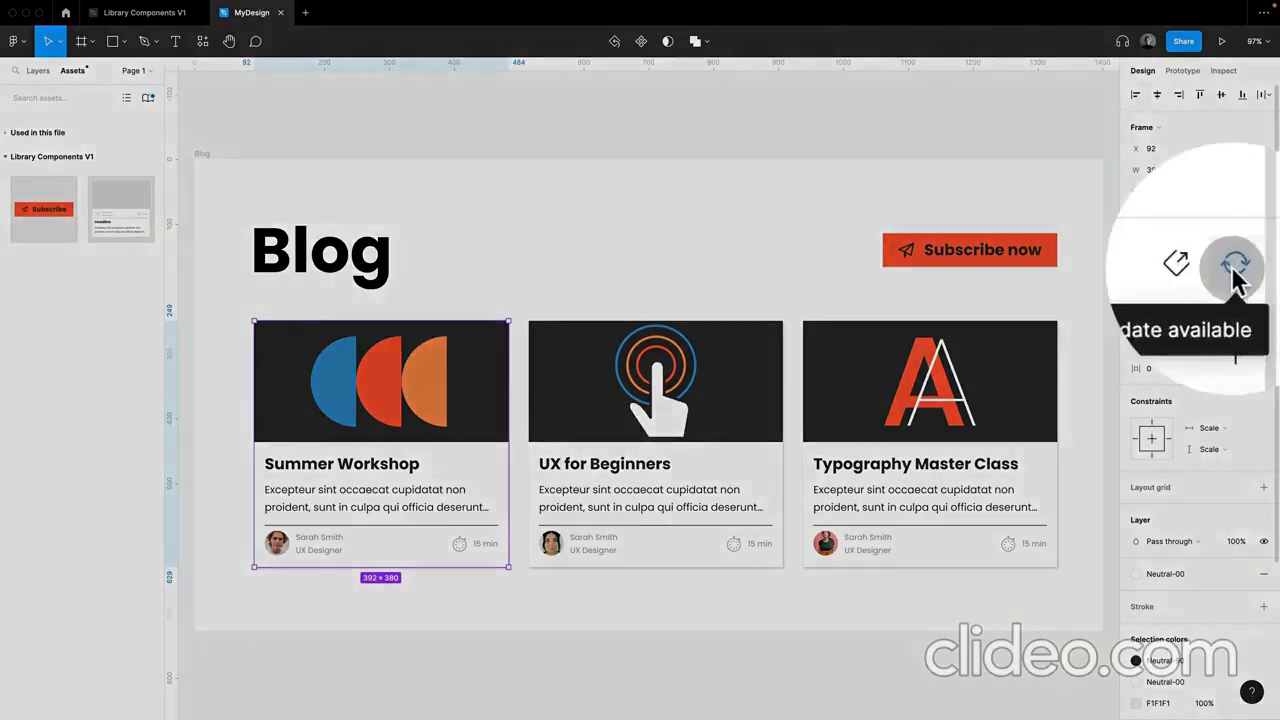
left_click(1234, 272)
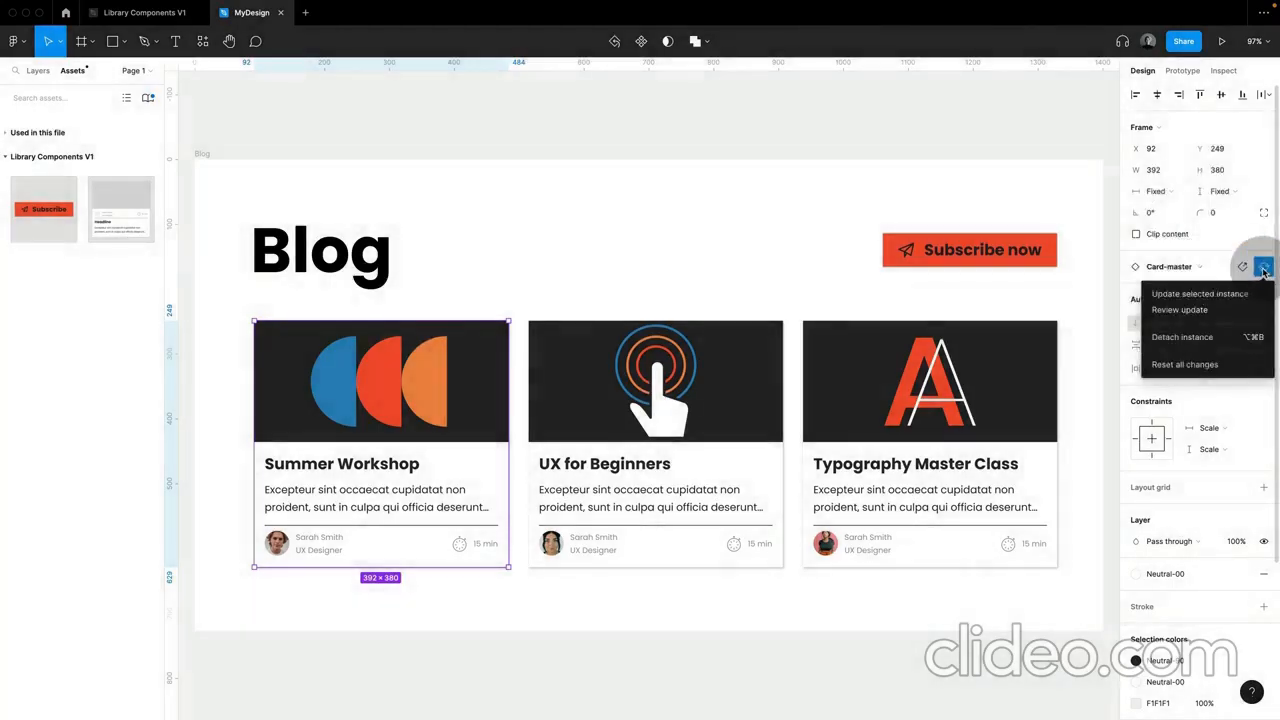
left_click(1200, 310)
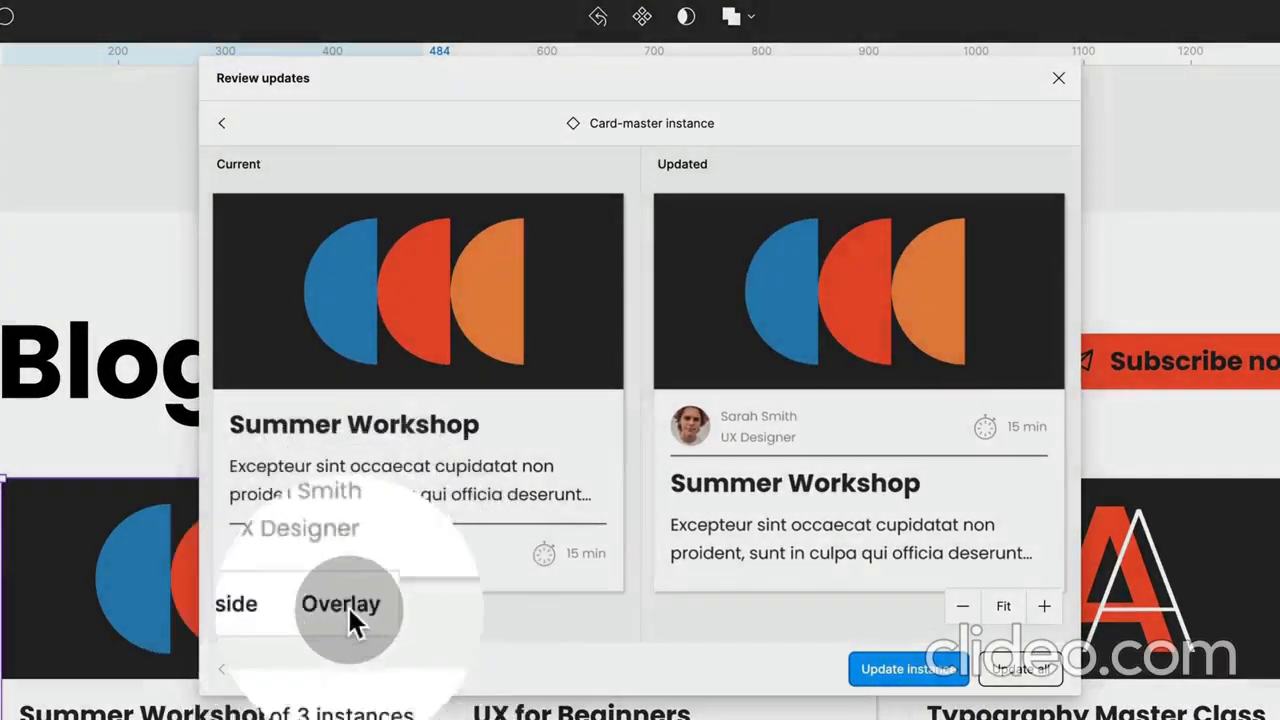
- Compare the current and updated card as an overlay, update all Card-master instances, and close the review
left_click(348, 608)
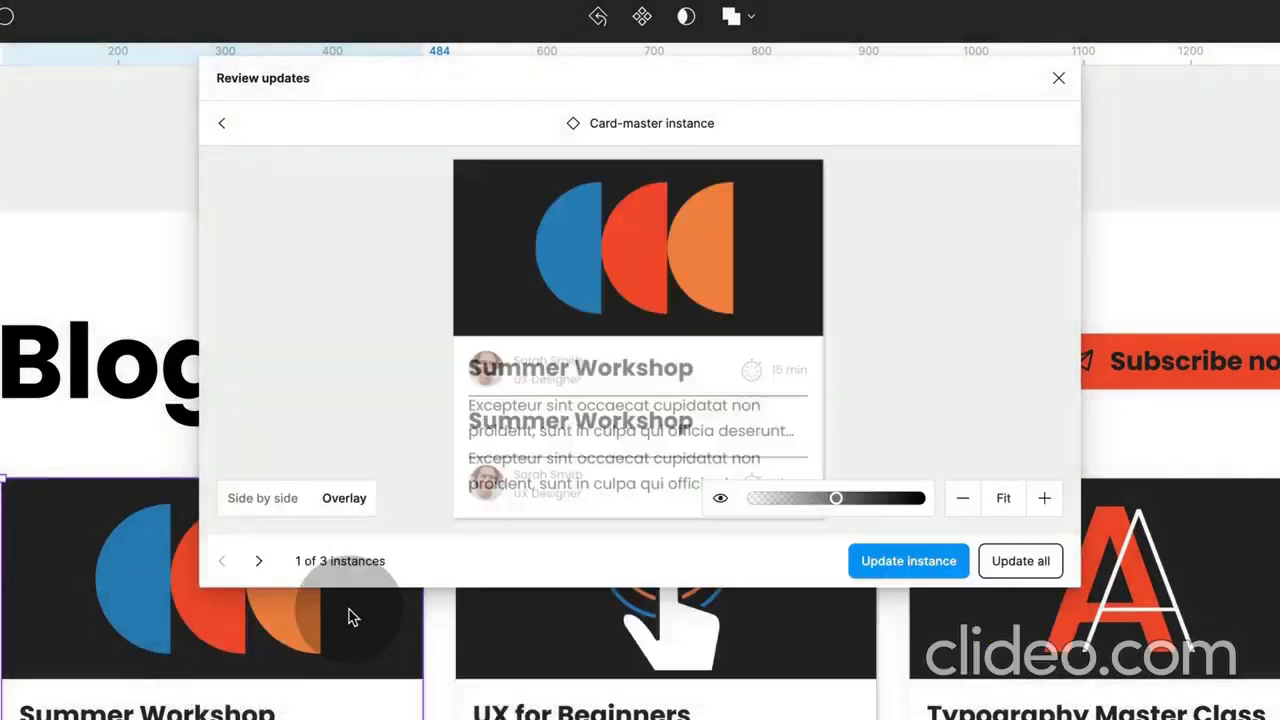
mouse_move(836, 497)
left_mouse_down()
mouse_move(749, 500)
mouse_move(907, 500)
mouse_move(735, 495)
mouse_move(903, 503)
mouse_move(815, 507)
left_mouse_up()
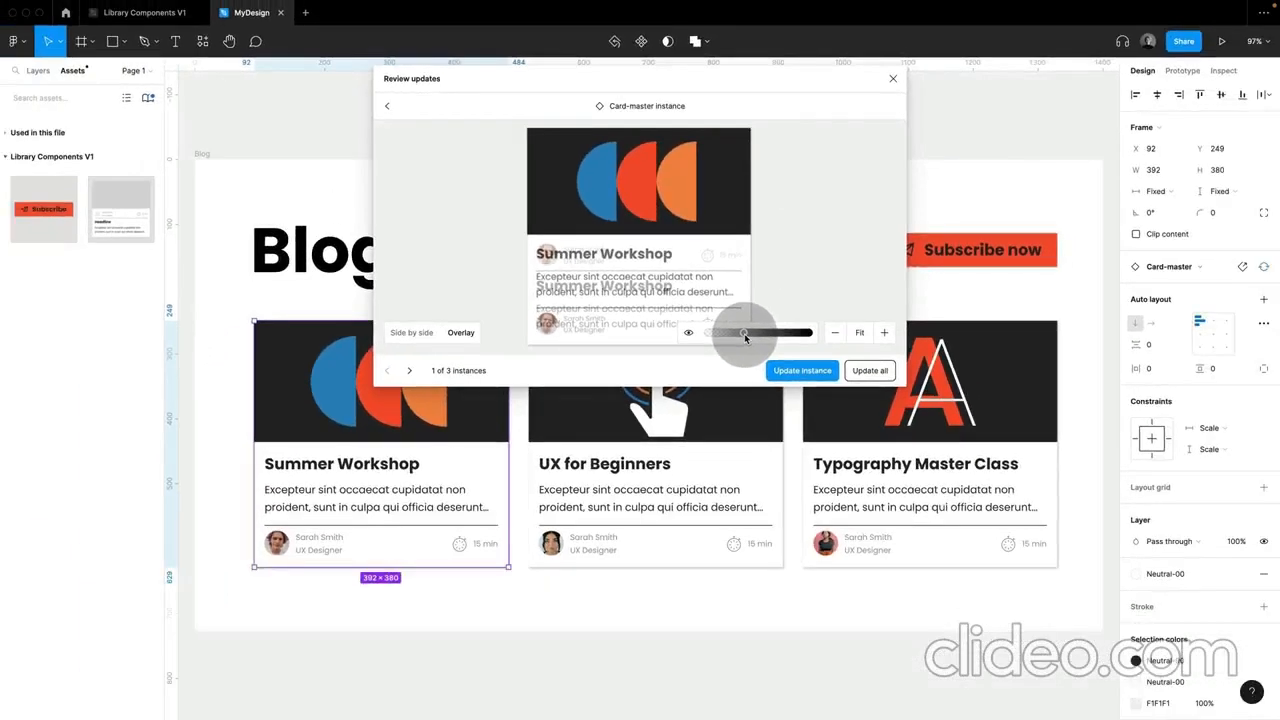
left_click(871, 370)
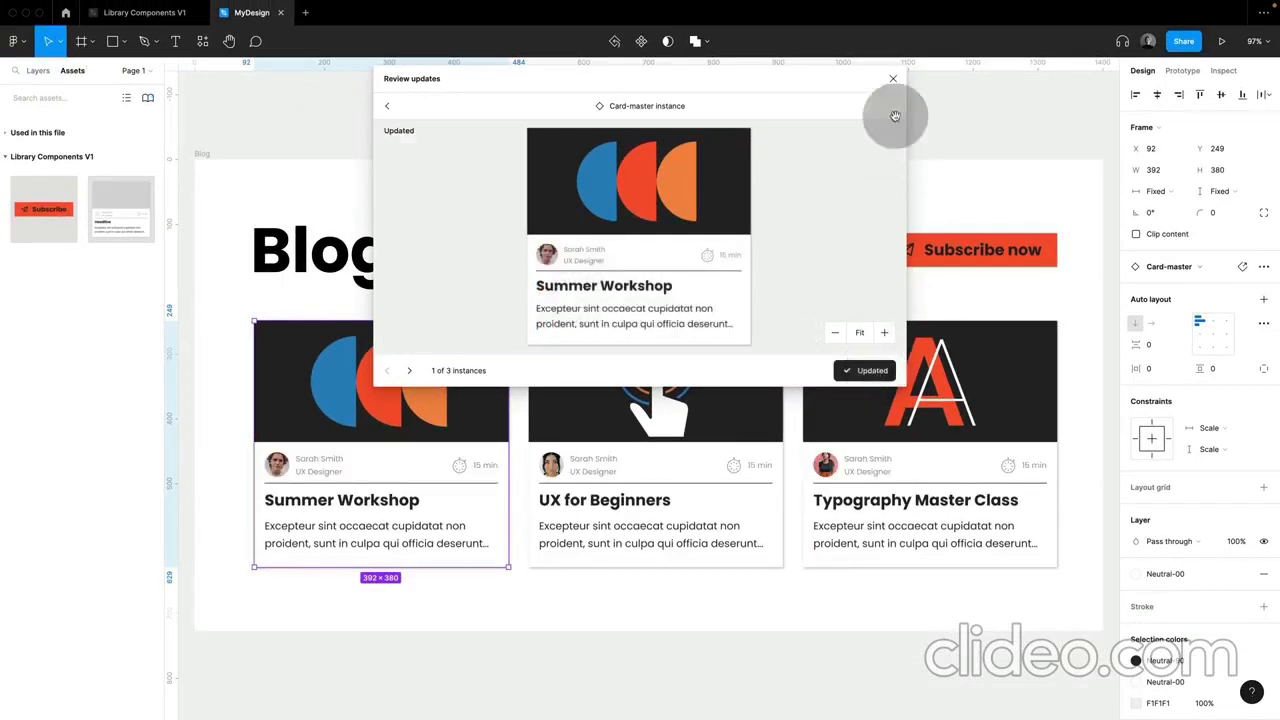
left_click(894, 79)
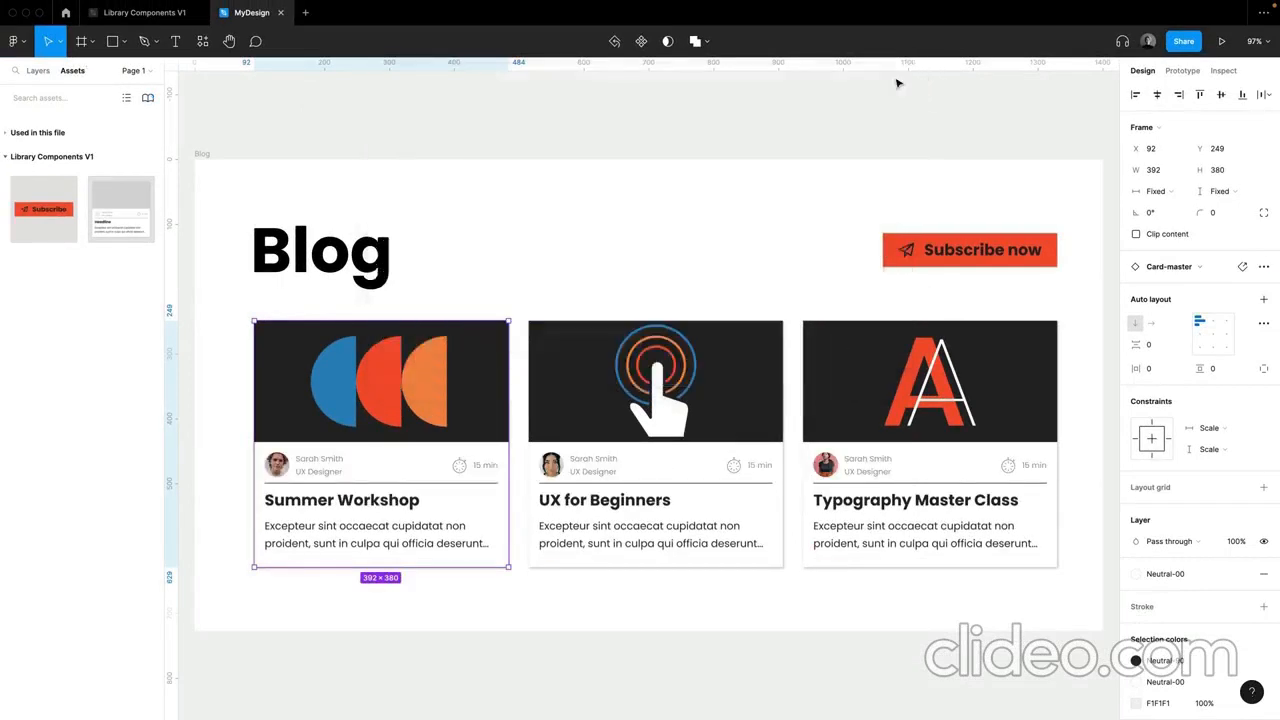